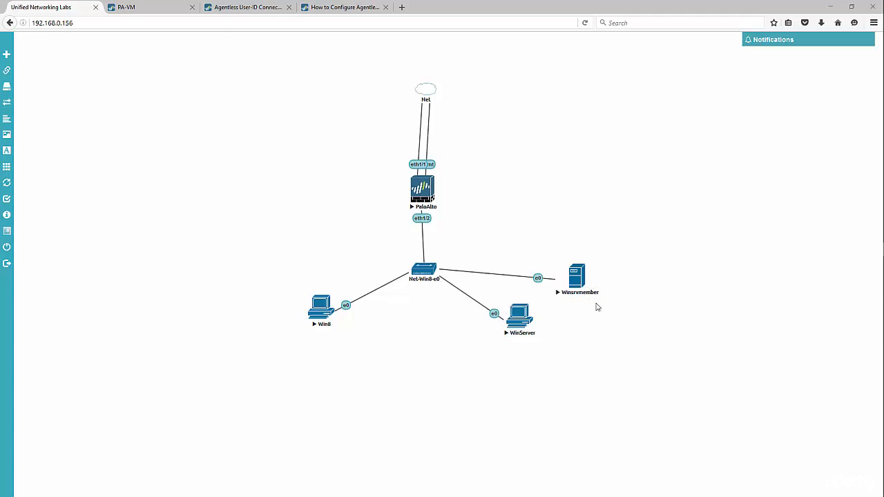
Open the WinServer node's QEMU console from the UNetLab topology
left_click(869, 242)
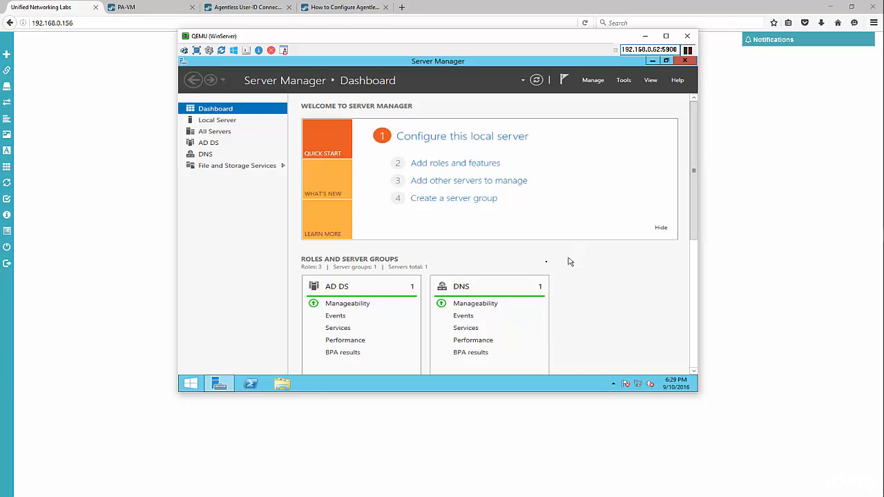
Launch Group Policy Management from a Start search for 'grou'
left_click(192, 386)
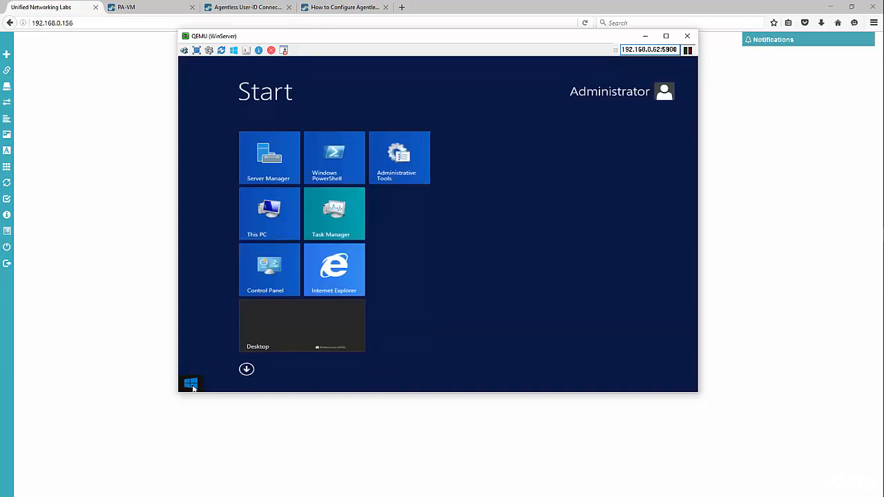
type("group Policy Management")
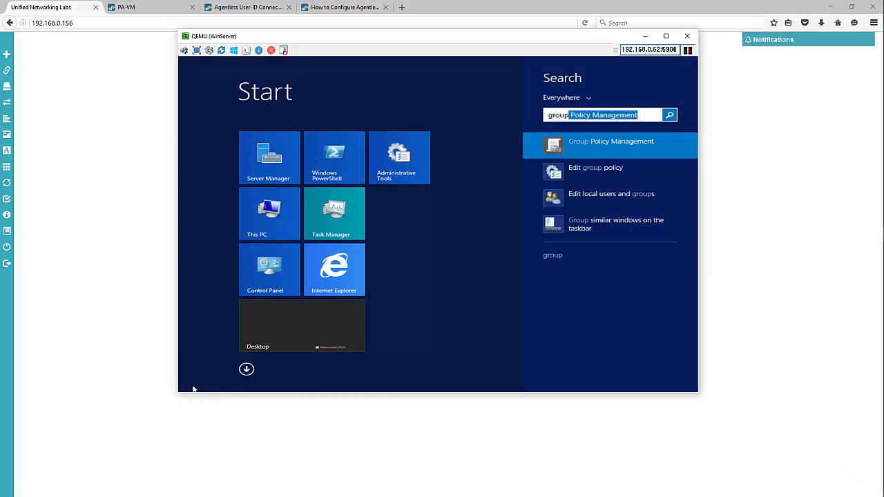
key("Return")
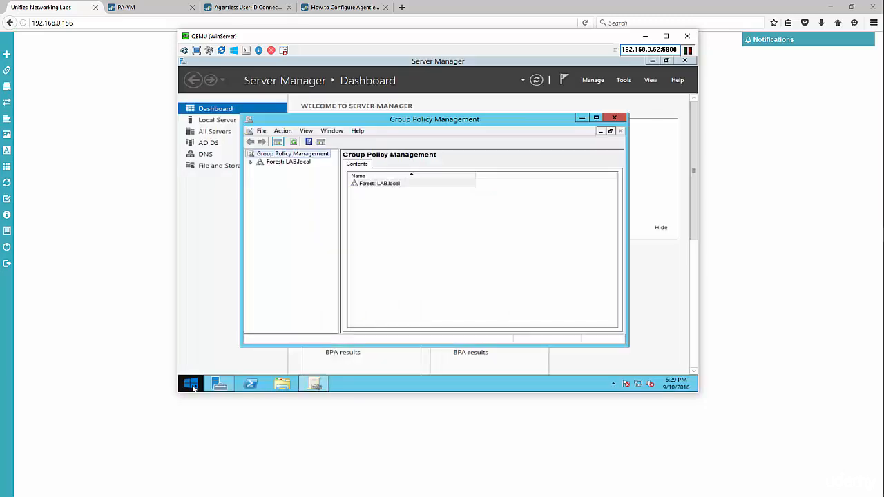
Open LAB.local's Default Domain Policy in the Group Policy Management Editor
left_click(252, 163)
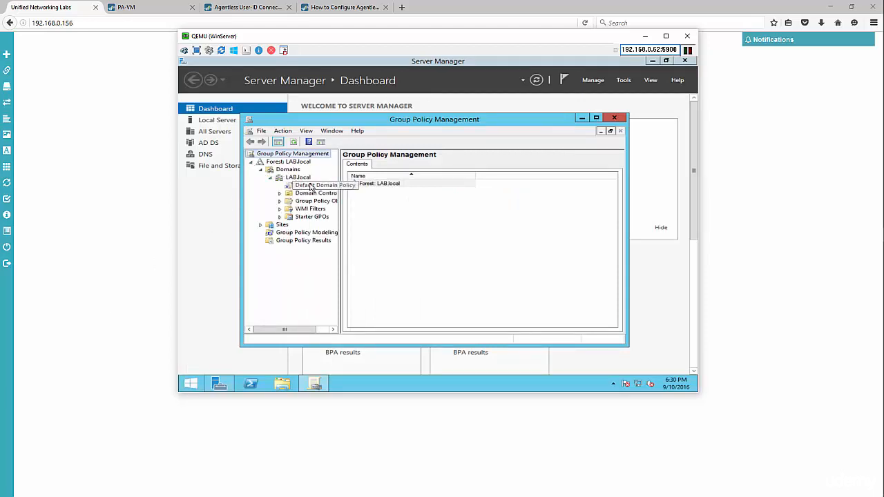
right_click(313, 188)
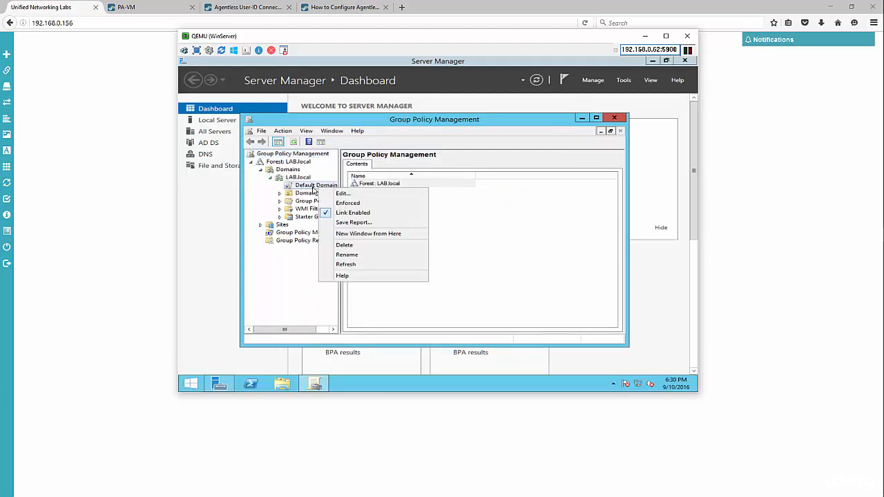
left_click(342, 194)
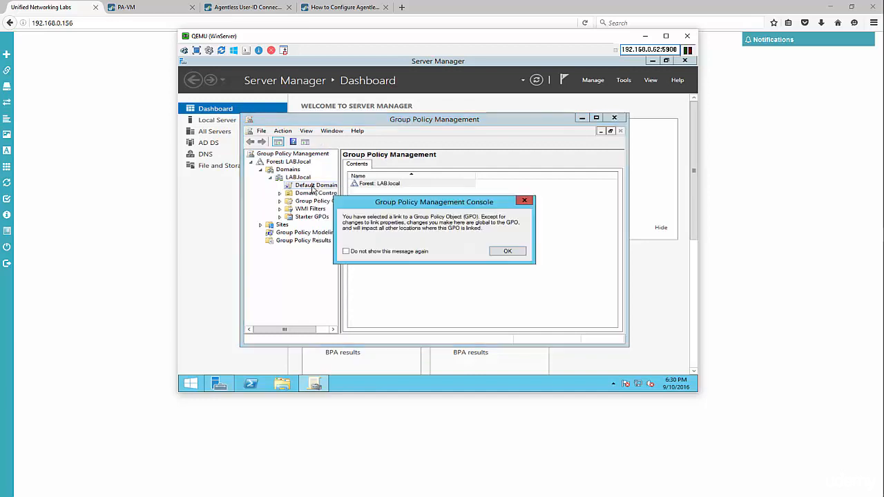
left_click(506, 250)
right_click(317, 187)
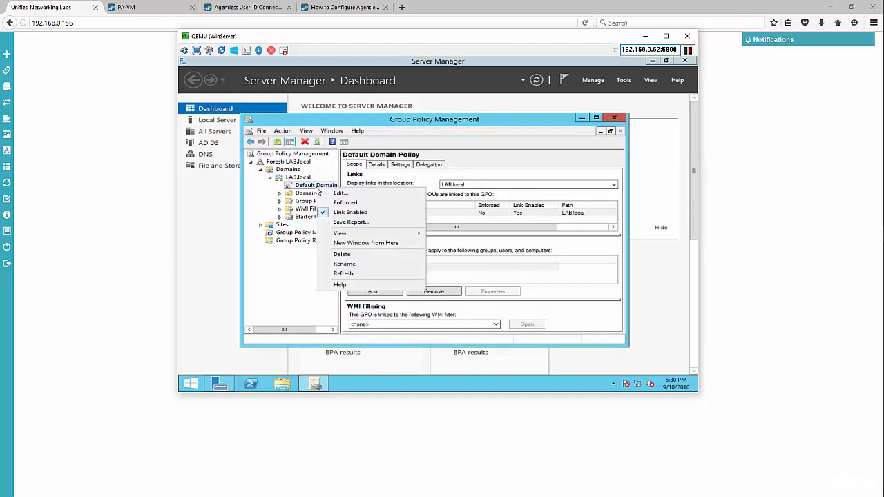
left_click(339, 194)
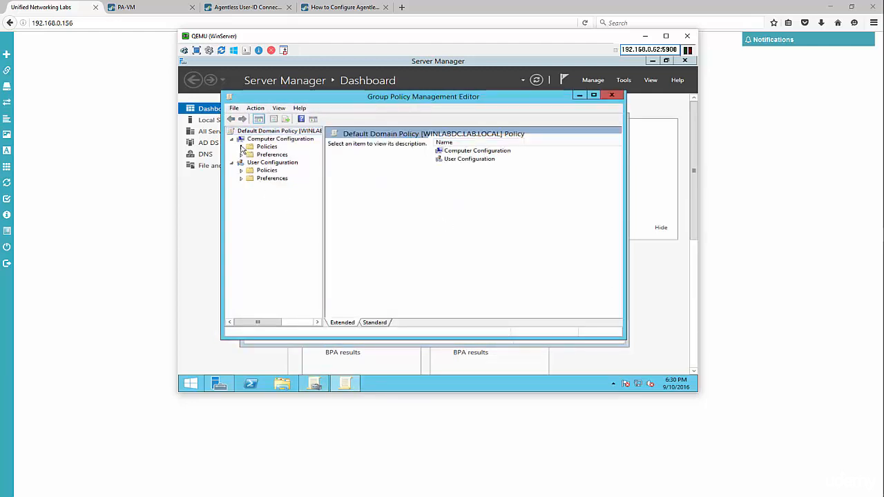
Set Audit account logon events to Success and Failure under Audit Policy, then close the editor
left_click(241, 147)
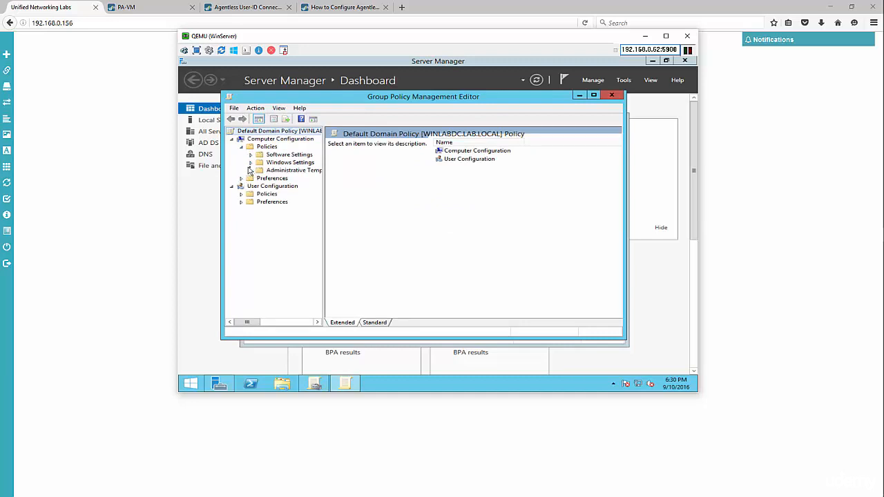
left_click(250, 162)
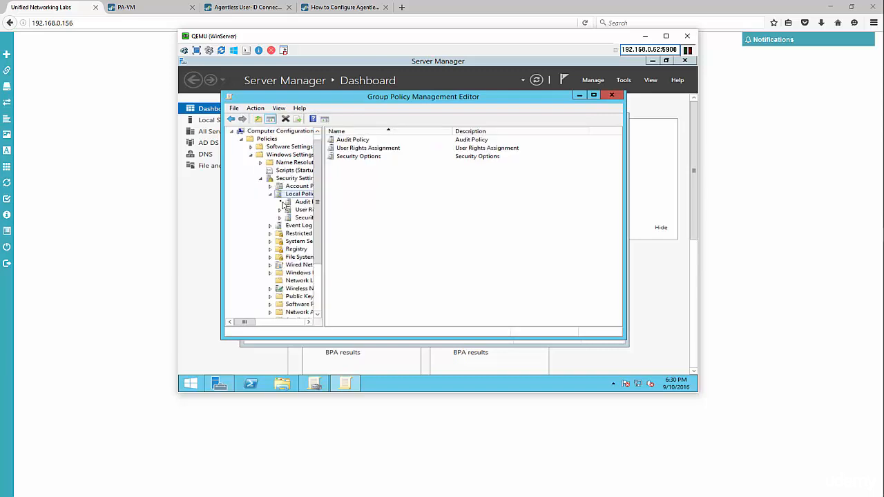
left_click(301, 201)
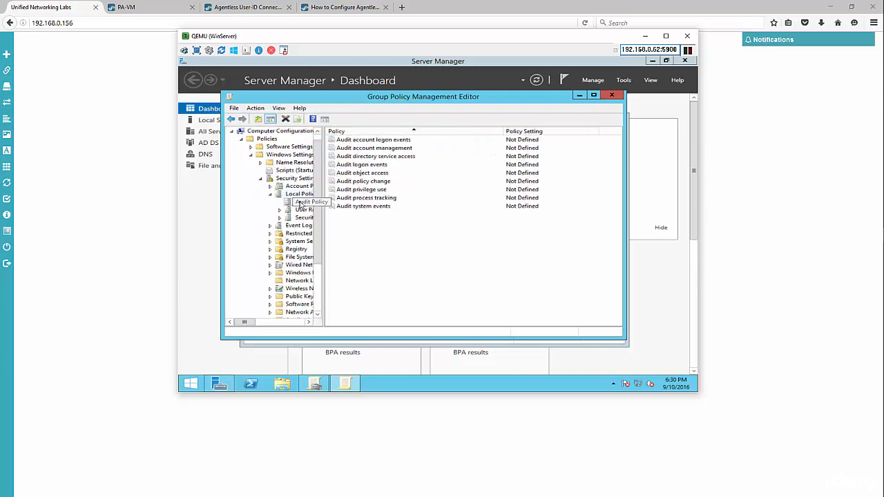
double_click(390, 142)
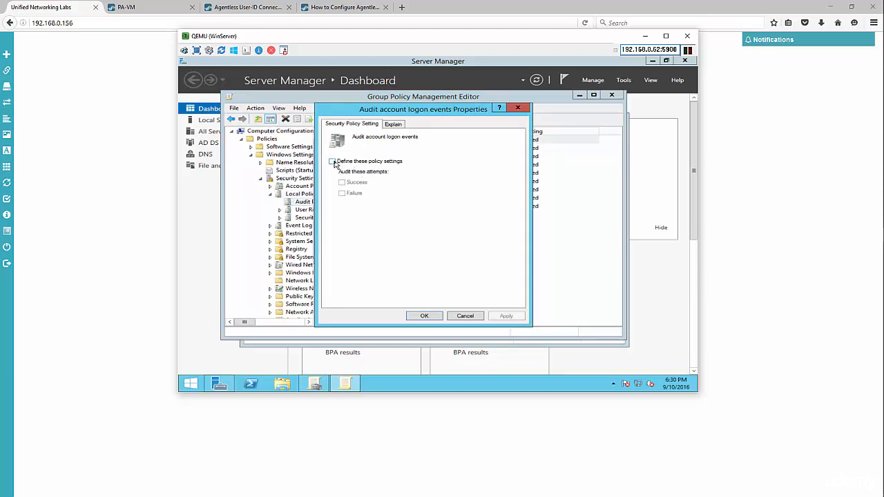
left_click(335, 163)
left_click(360, 182)
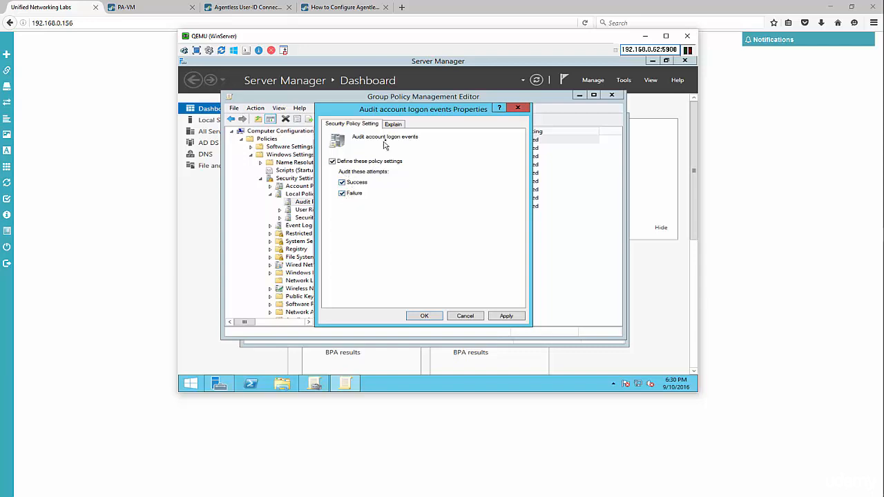
left_click(426, 316)
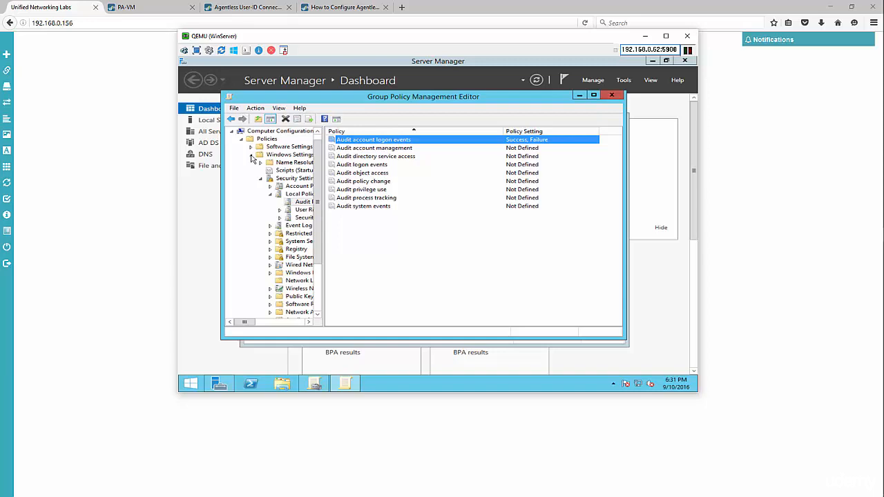
left_click(611, 95)
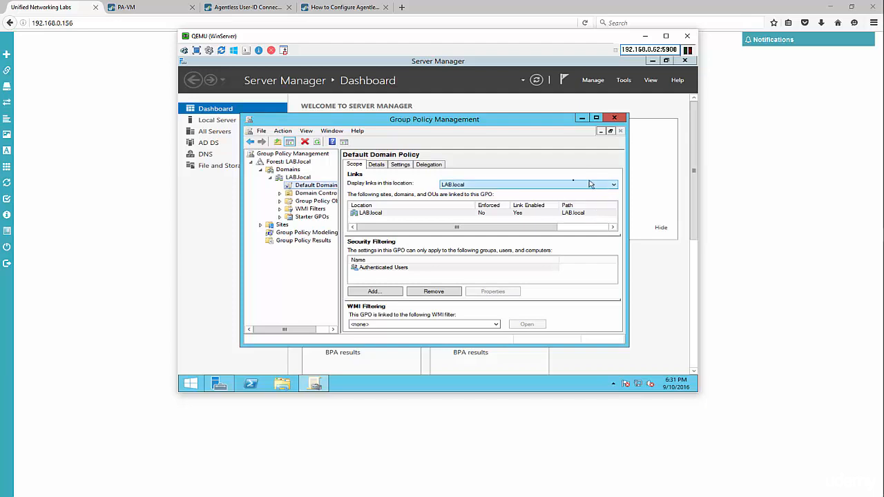
Open a Command Prompt via Run and execute gpupdate to refresh group policy
right_click(196, 383)
left_click(220, 352)
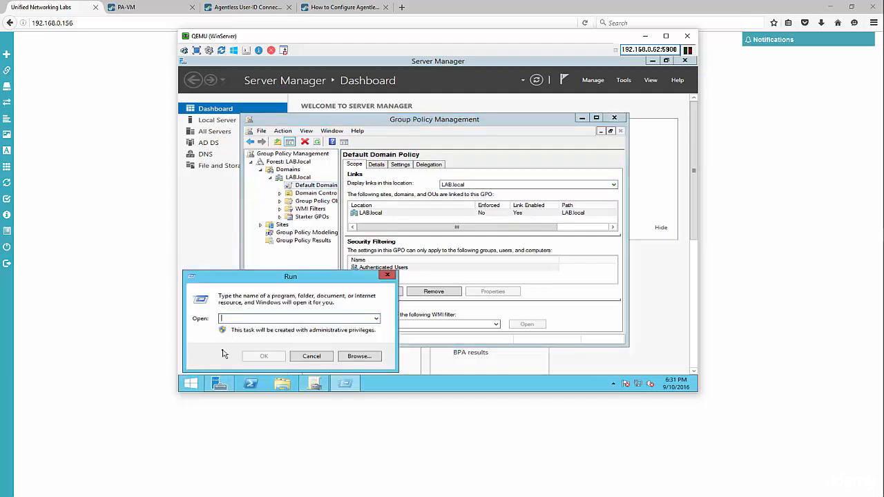
type("c")
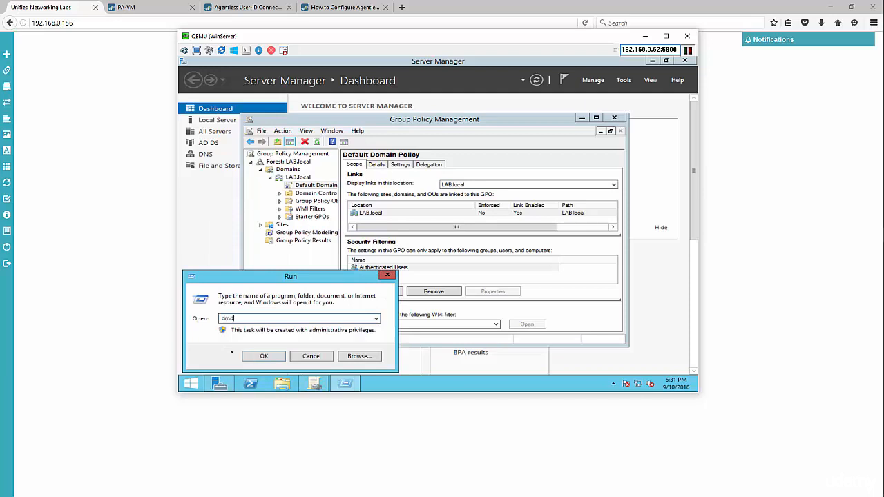
type("md")
key("Return")
type("gpupdate")
key("Return")
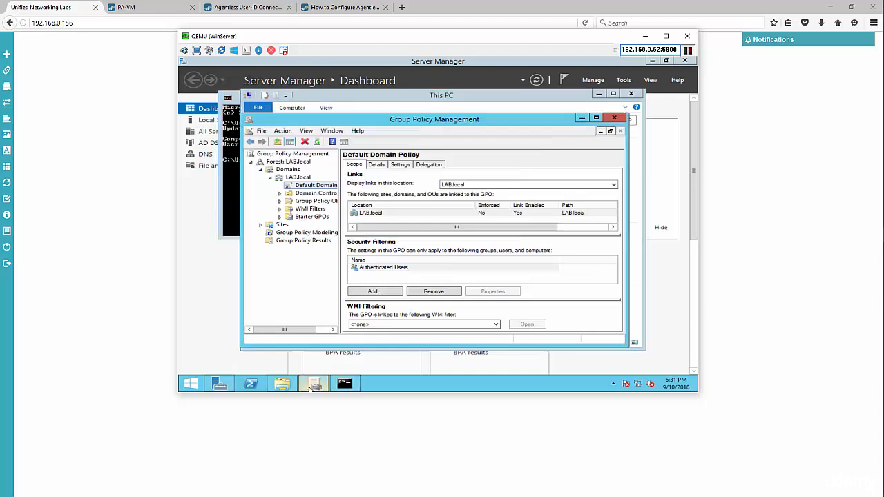
Start an empty Microsoft Management Console with mmc from Run
right_click(188, 388)
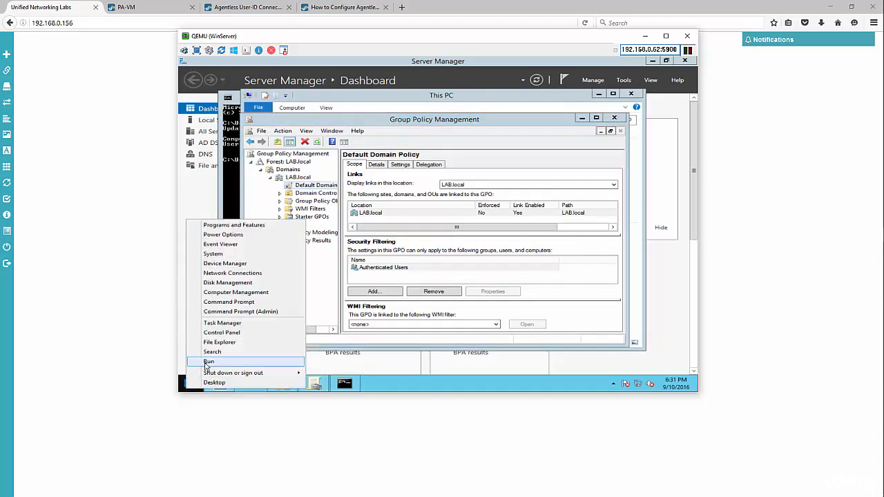
left_click(207, 361)
type("mmc")
key("Return")
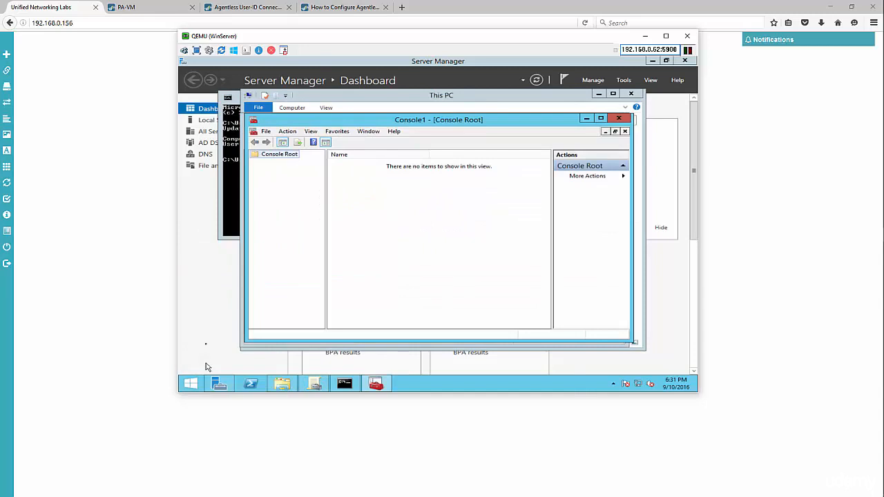
Add the Group Policy Object snap-in for the Local Computer to the console
left_click(266, 131)
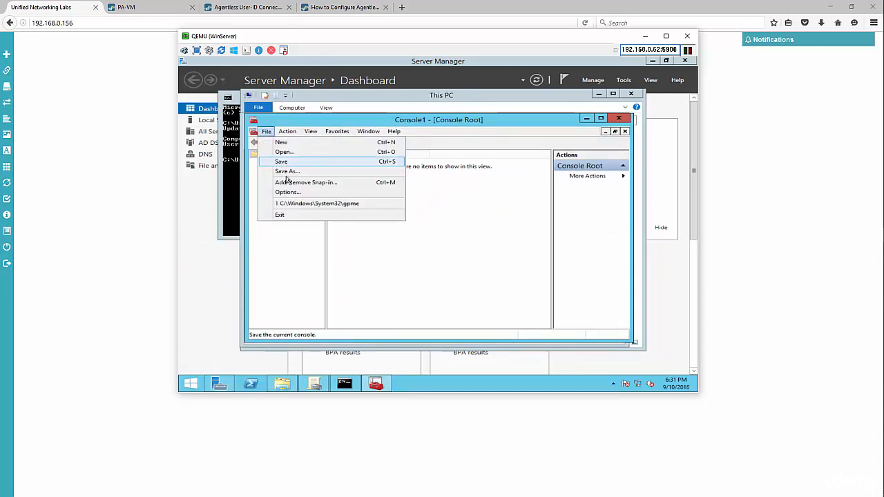
left_click(288, 182)
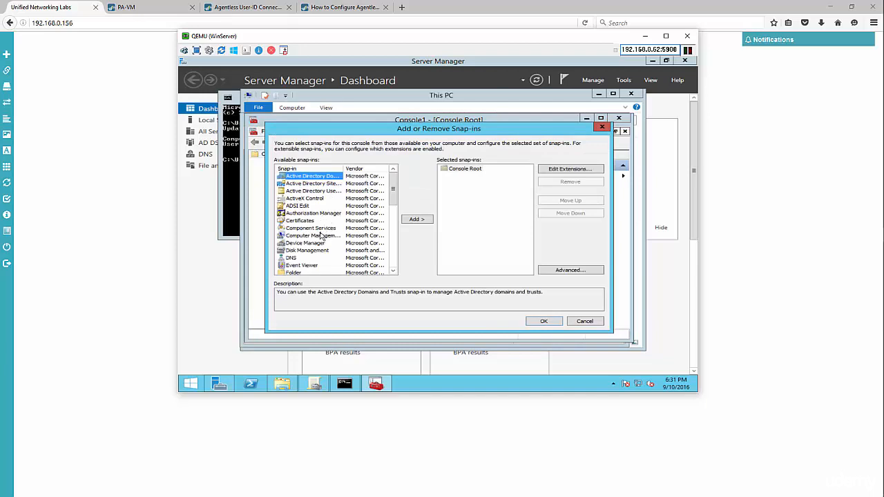
scroll(321, 236, "down", 2)
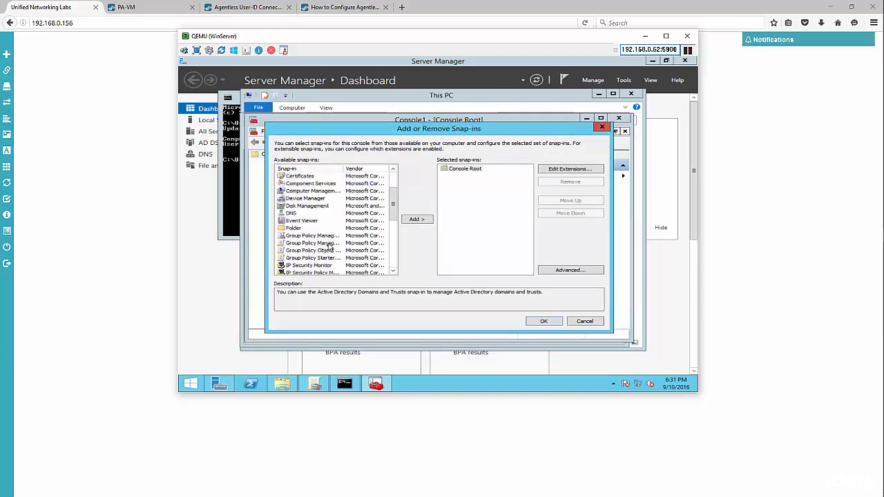
left_click(317, 251)
double_click(318, 250)
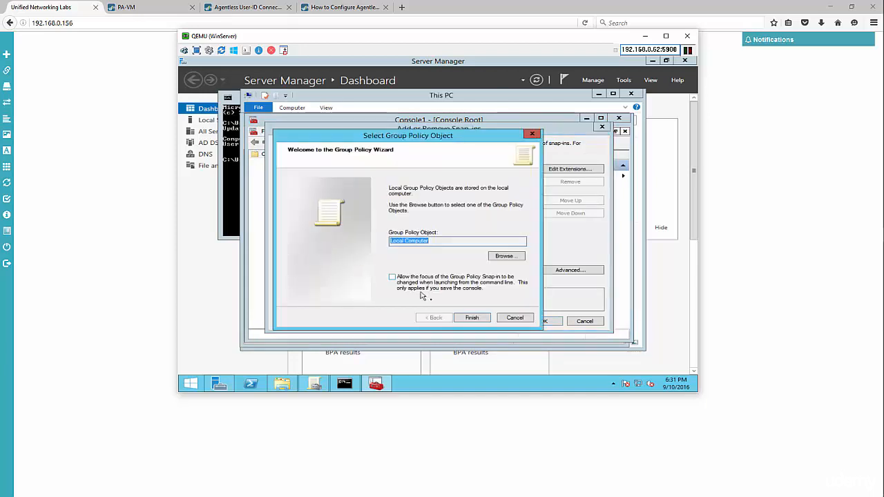
left_click(473, 318)
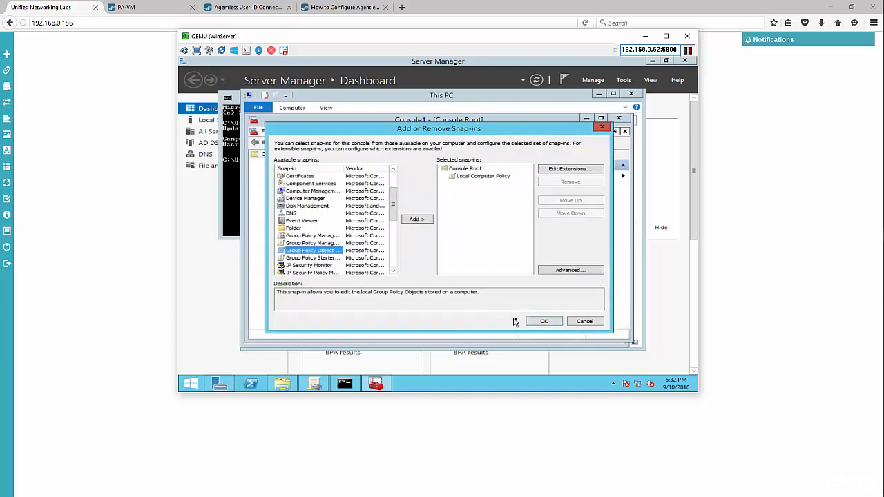
left_click(542, 323)
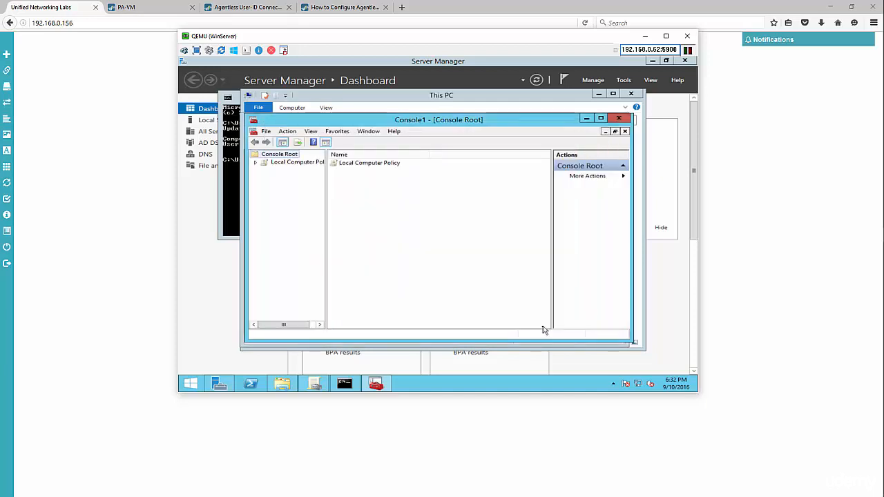
Browse to Local Policies > Audit Policy and review Audit account logon events
left_click(256, 162)
left_click(265, 170)
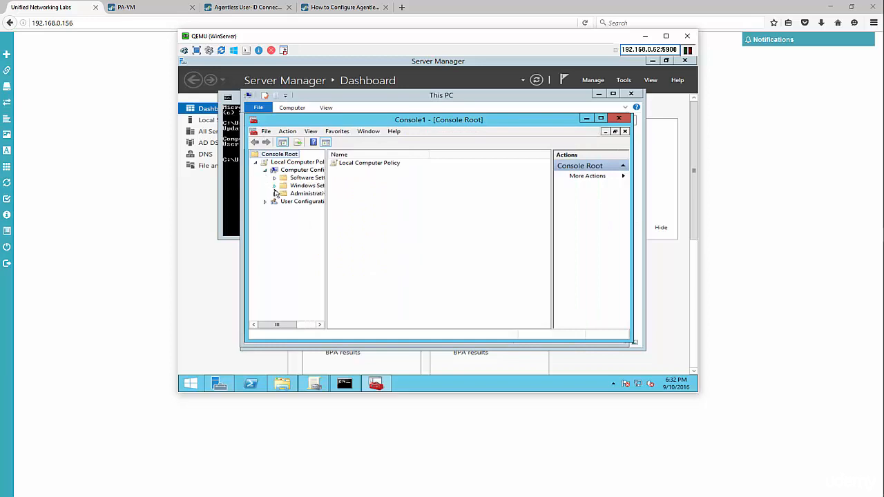
left_click(274, 186)
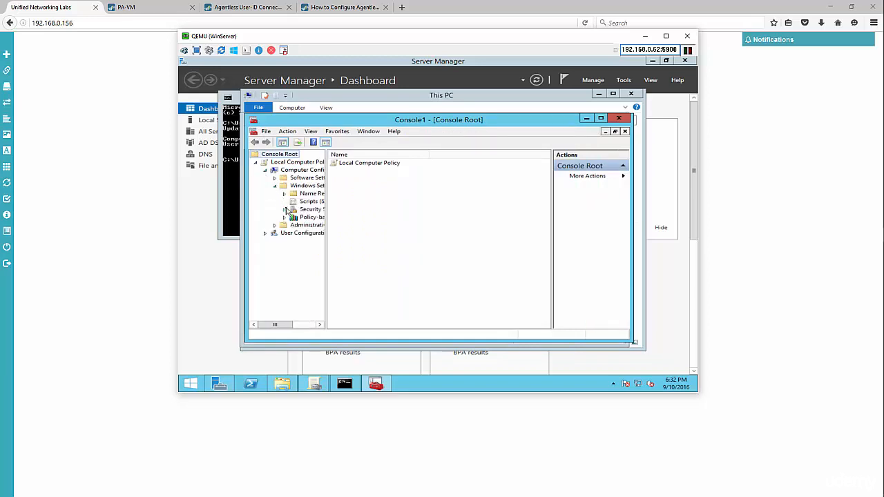
left_click(285, 210)
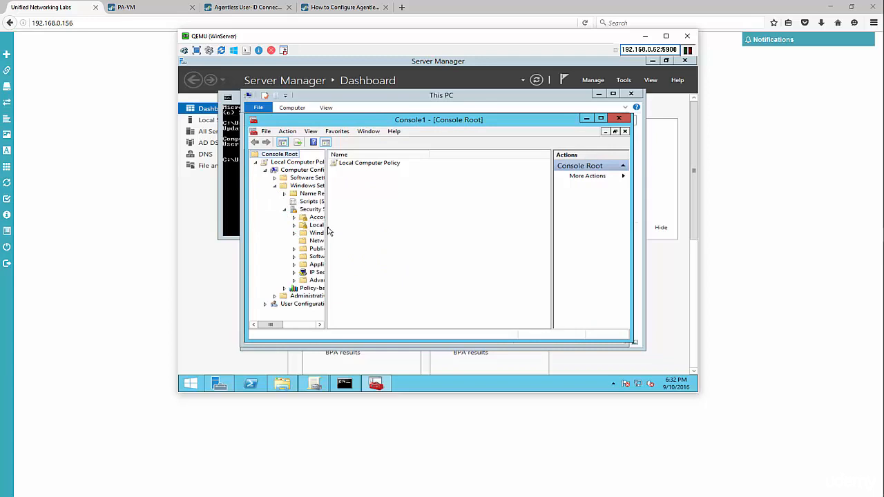
left_click_drag(326, 234, 381, 238)
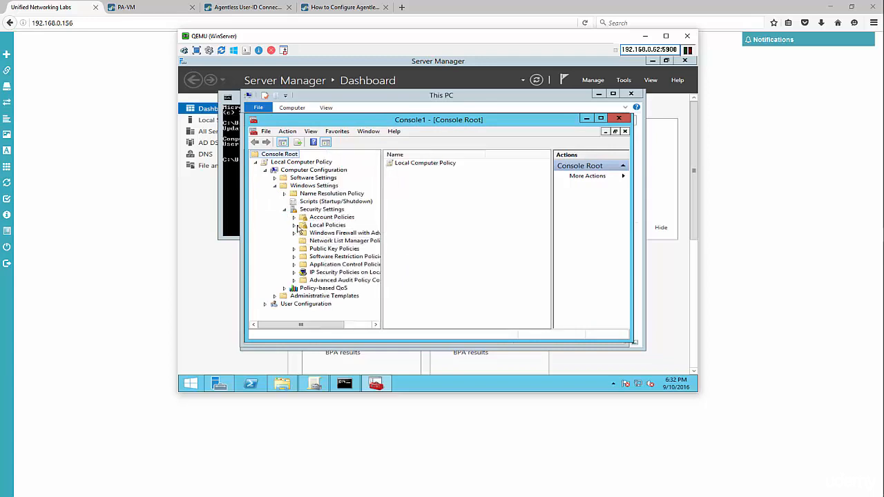
left_click(294, 225)
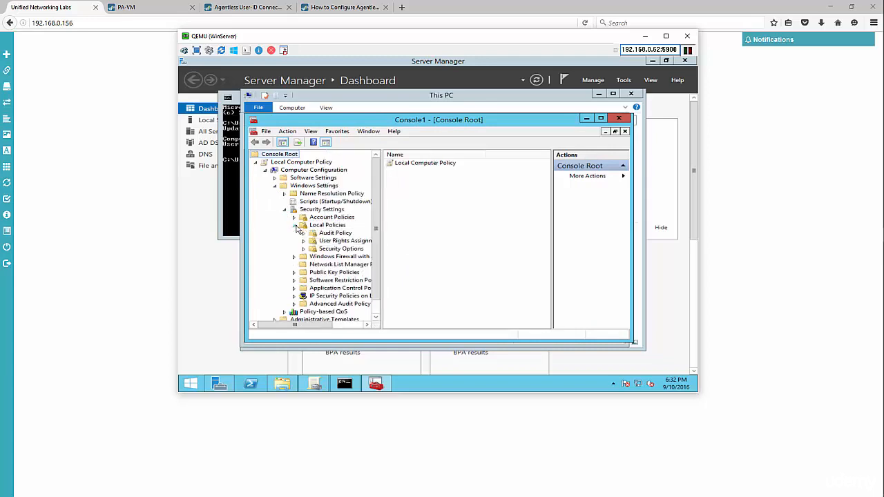
left_click(333, 234)
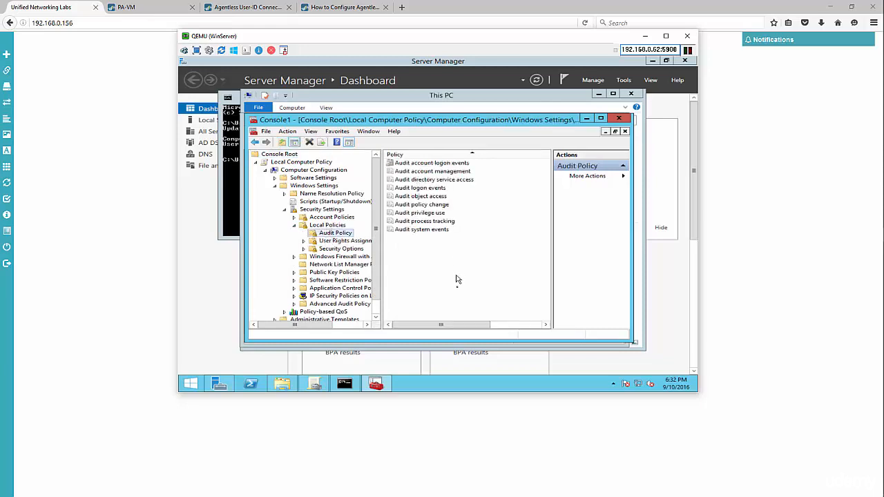
double_click(439, 163)
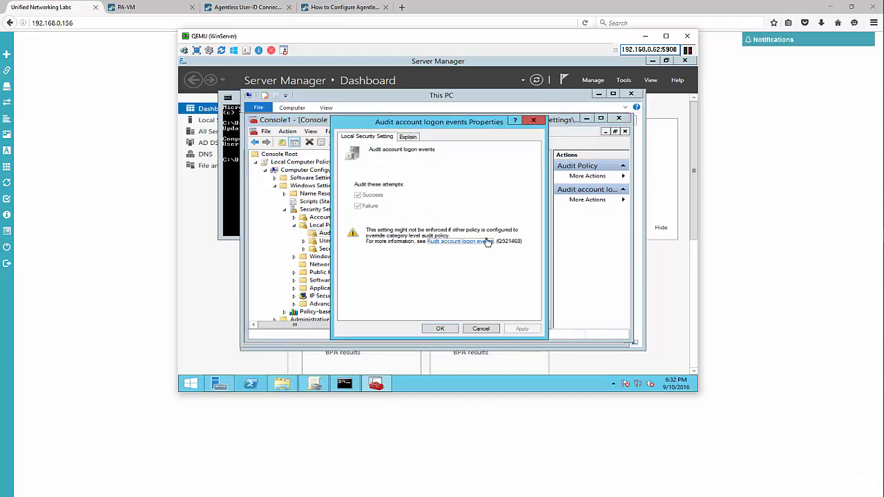
left_click(482, 329)
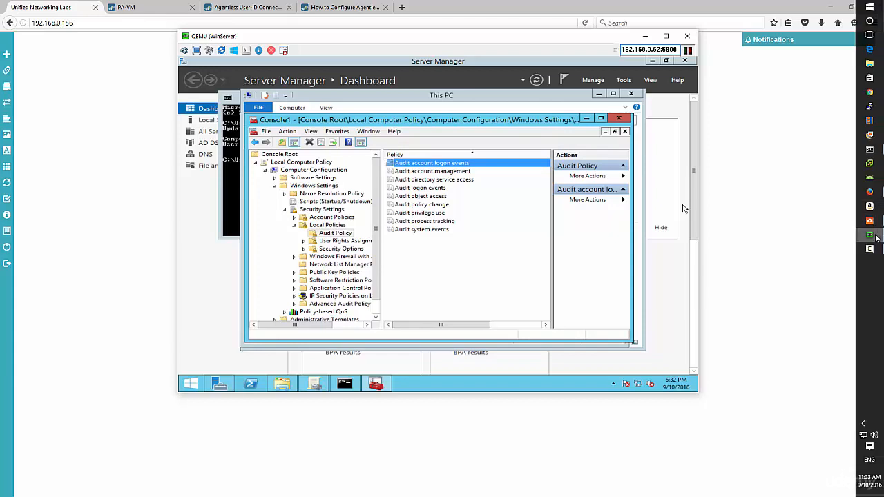
On the Winsrvmember VM, run the pan-ua-7.0.53 installer from Downloads
left_click(872, 236)
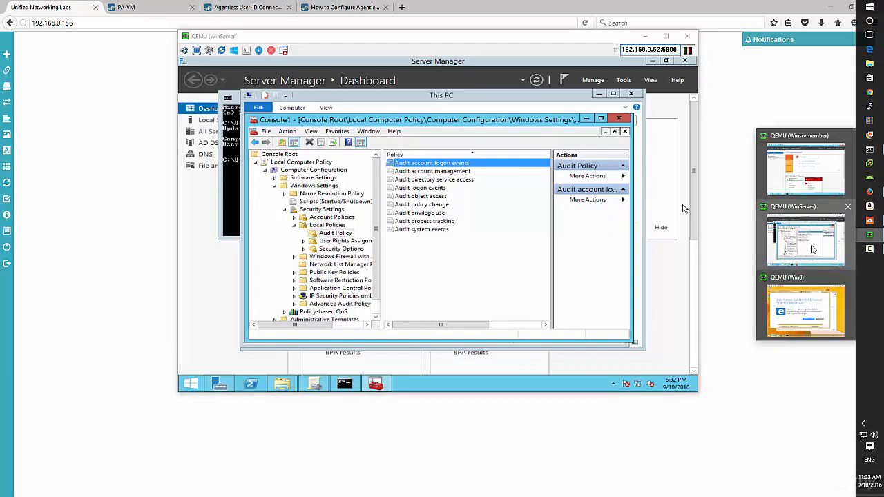
left_click(806, 174)
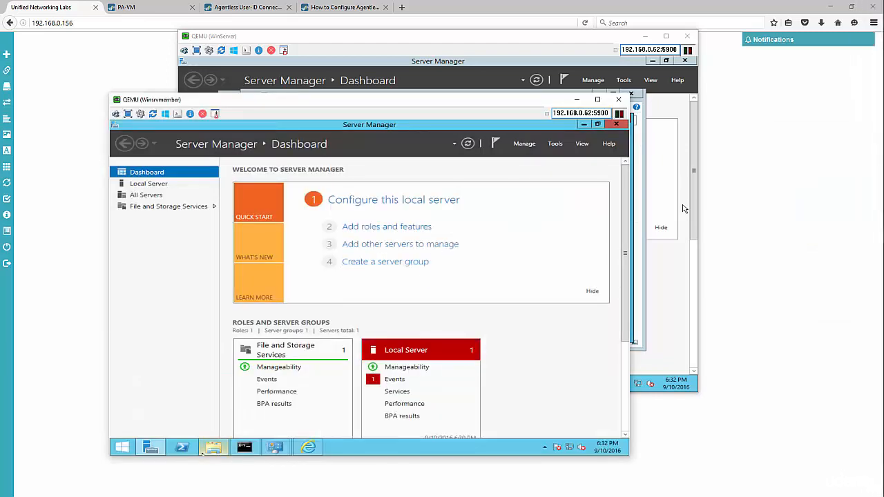
left_click(203, 452)
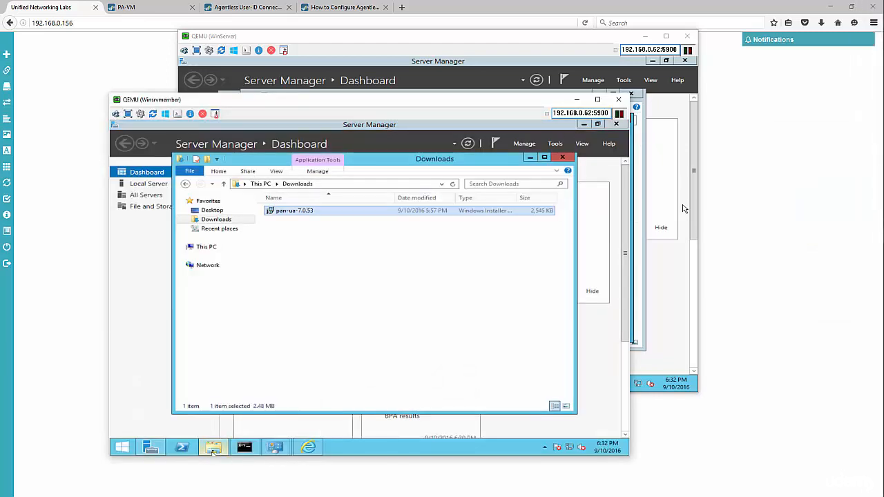
double_click(306, 216)
left_click(399, 288)
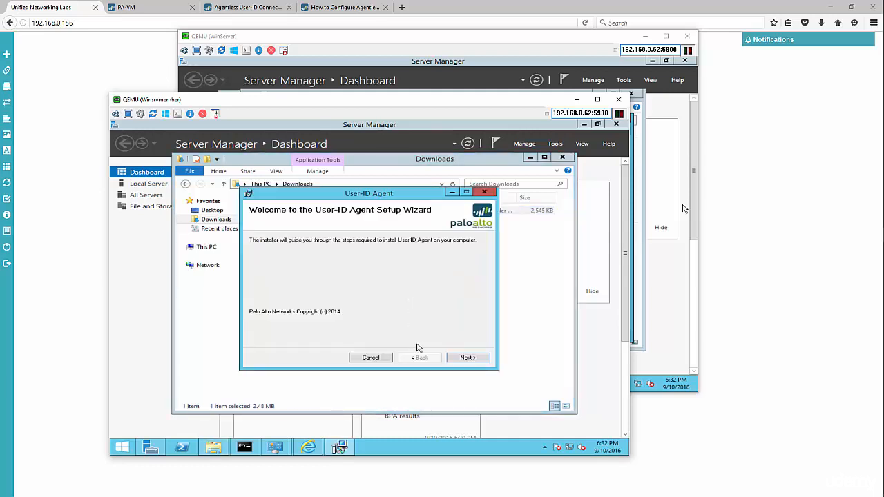
Install the User-ID Agent into the default folder and close the wizard
left_click(464, 358)
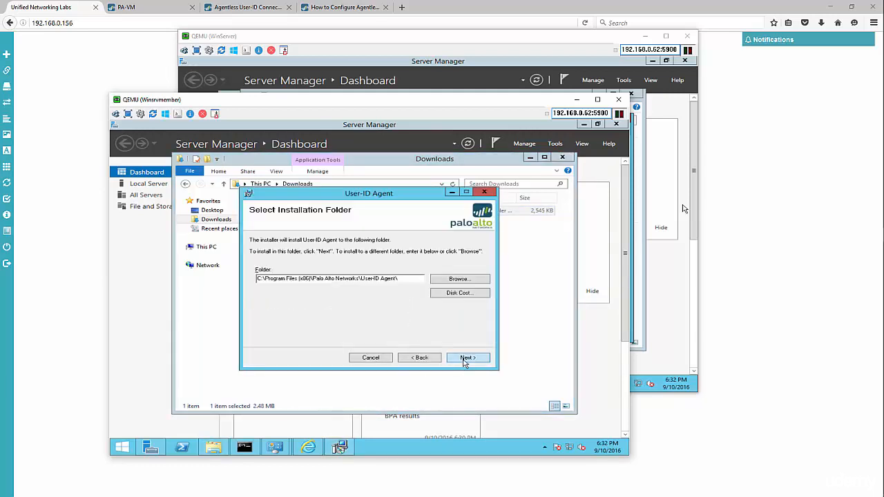
left_click(468, 358)
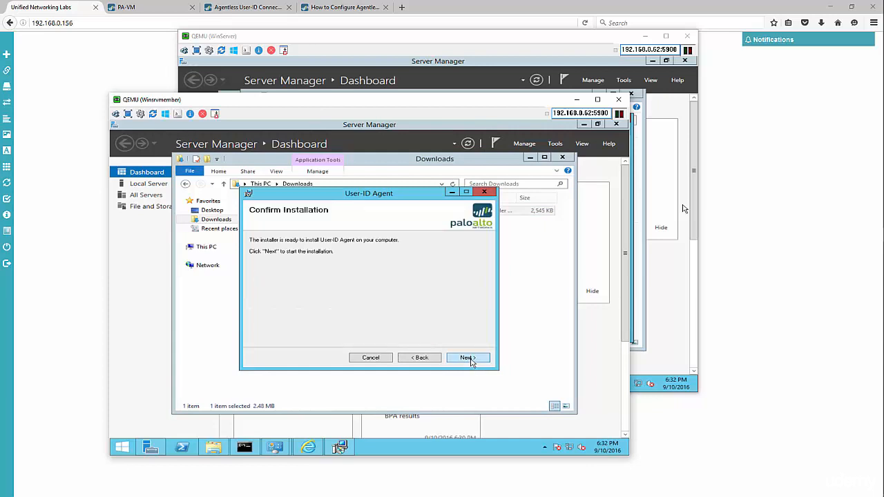
left_click(468, 359)
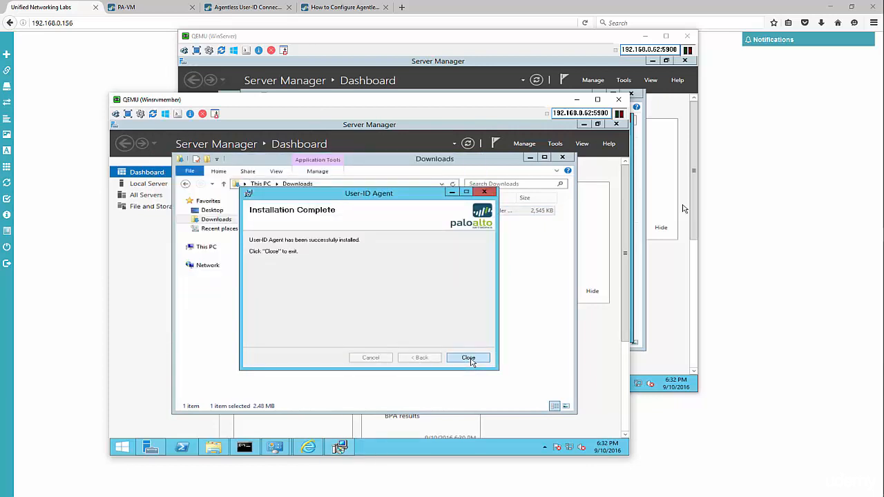
left_click(469, 358)
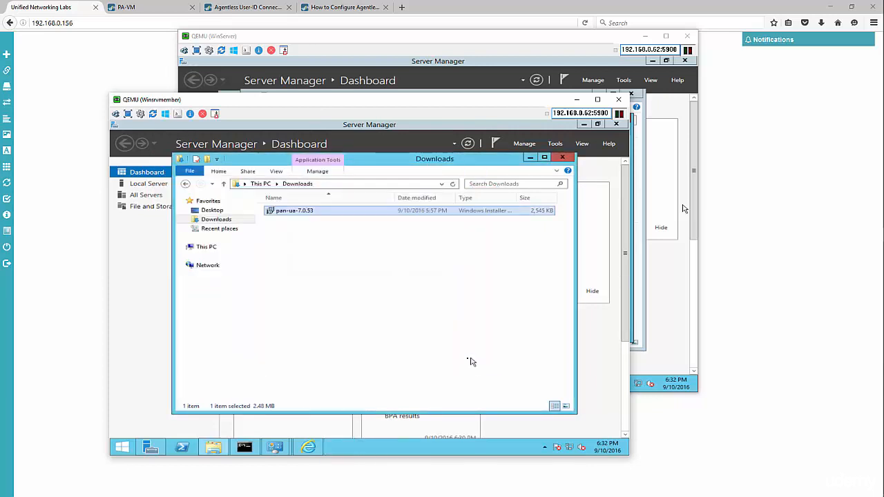
Launch the User-ID Agent from Start and show its Setup page's service account settings
left_click(122, 448)
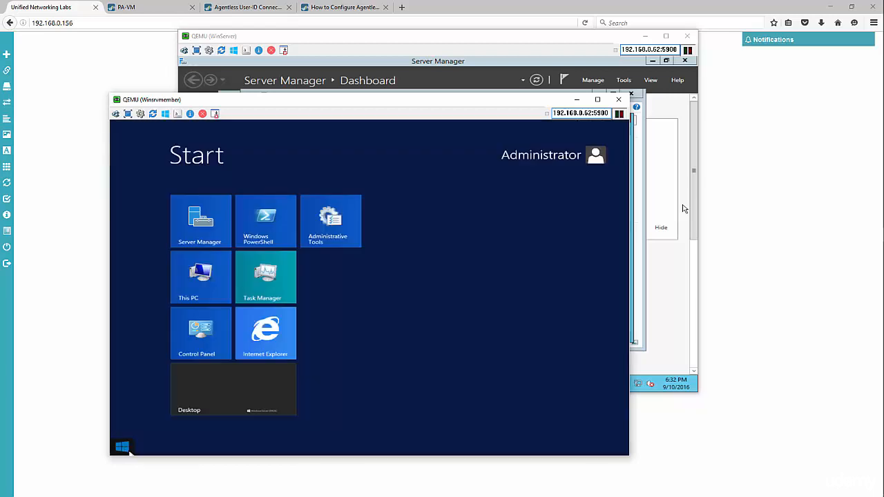
type("user-ID Agent")
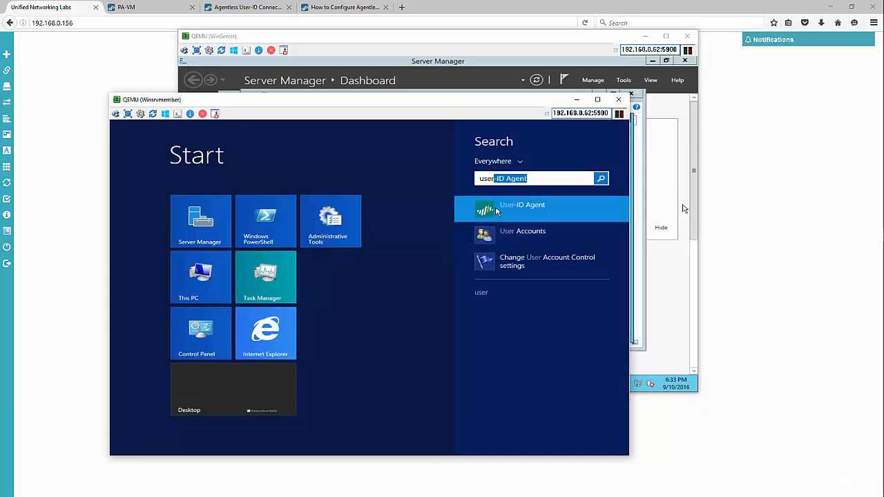
left_click(497, 210)
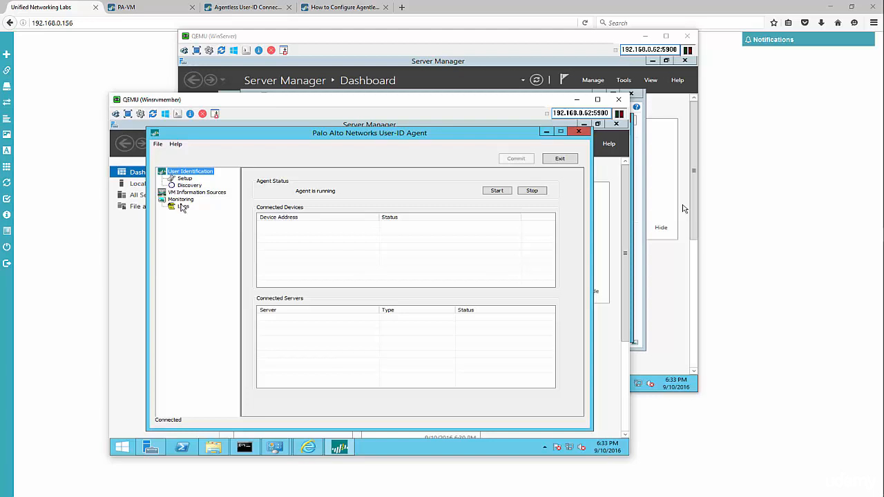
left_click(185, 179)
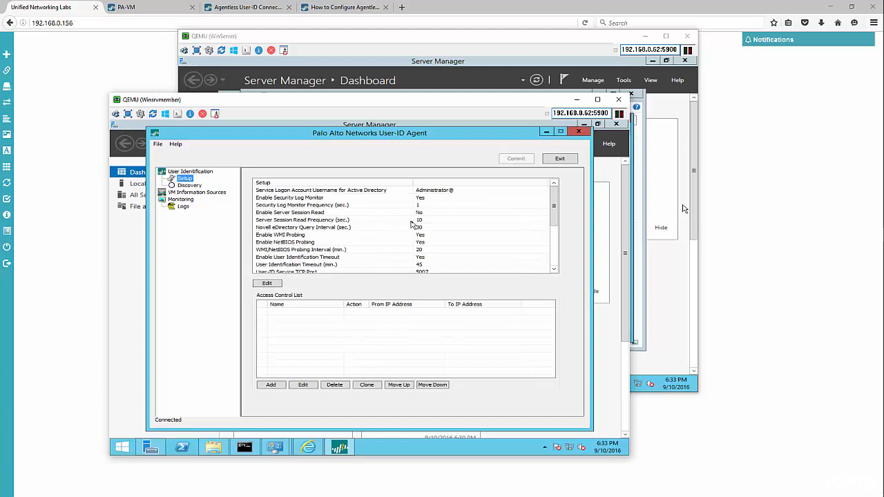
left_click(276, 190)
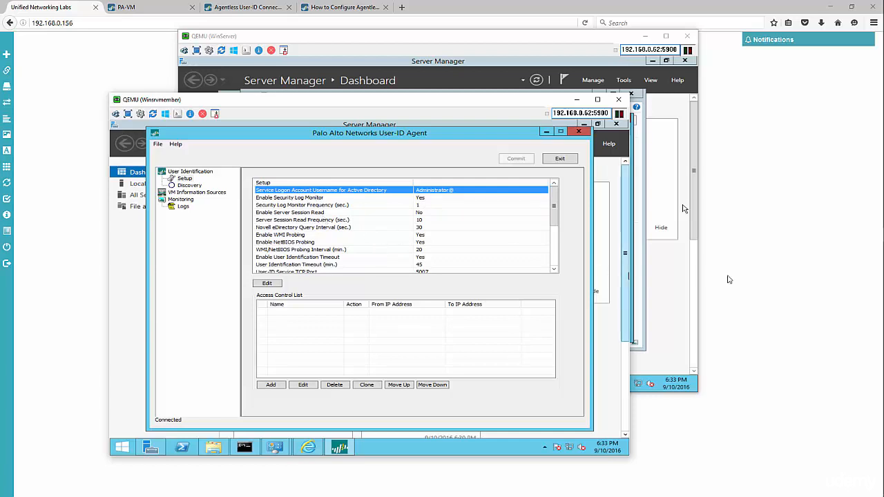
mouse_move(882, 257)
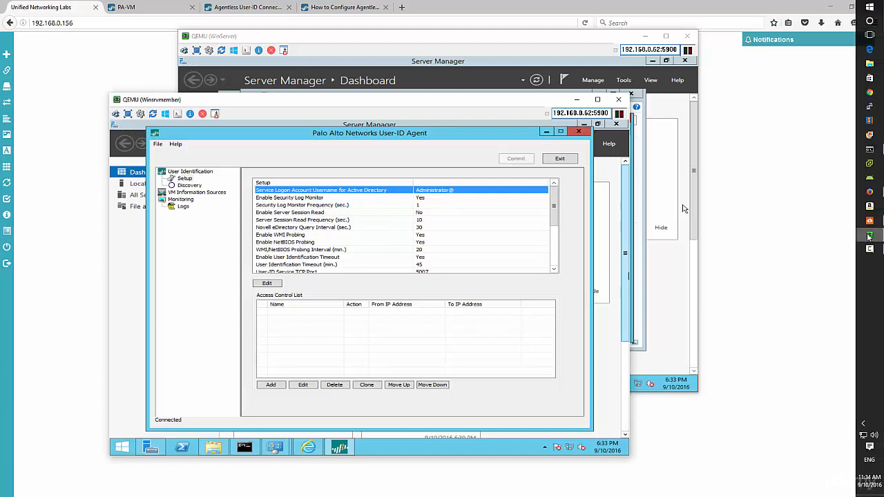
mouse_move(870, 236)
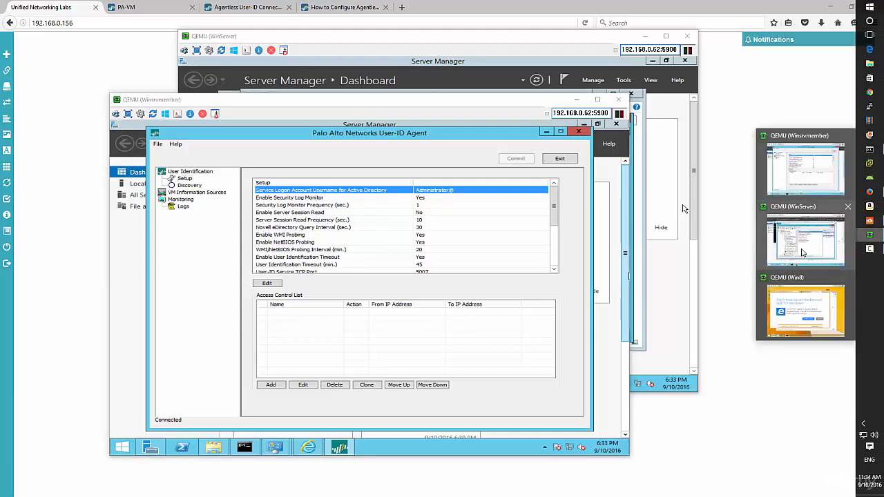
Return to the WinServer VM and close the management console without saving
left_click(802, 253)
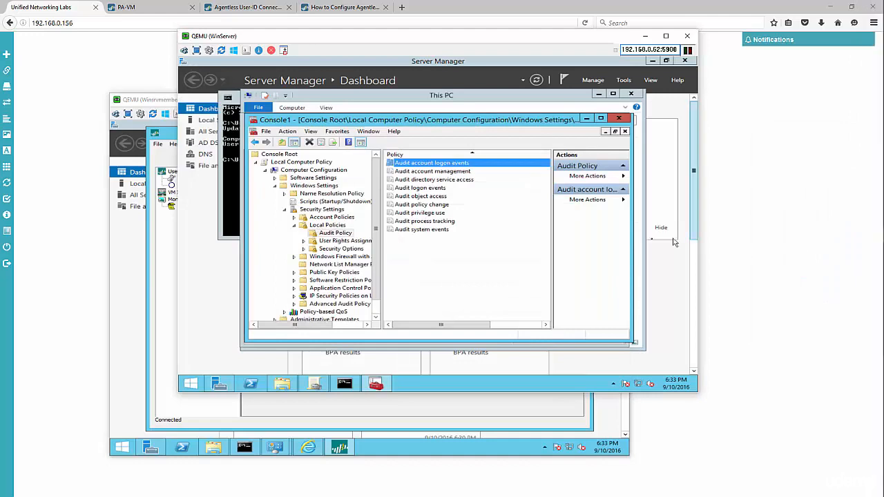
left_click(619, 118)
left_click(447, 251)
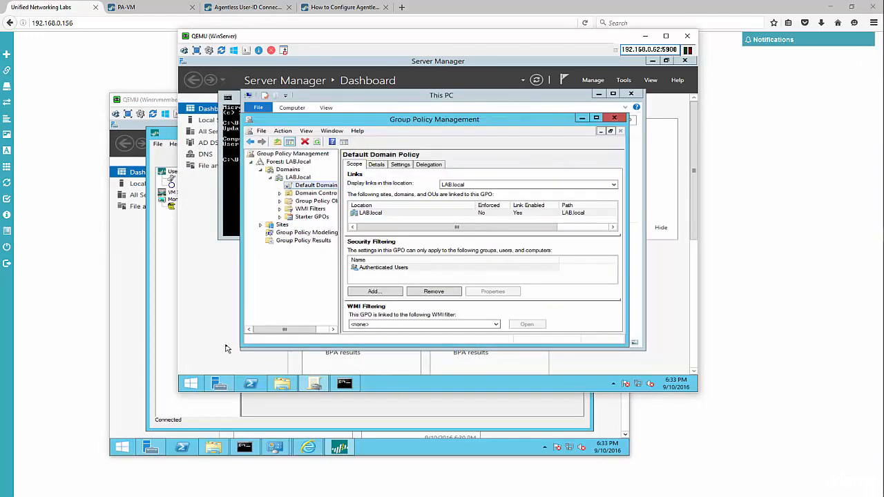
In Active Directory Users and Computers, choose New > User on LAB.local's Users container
left_click(192, 384)
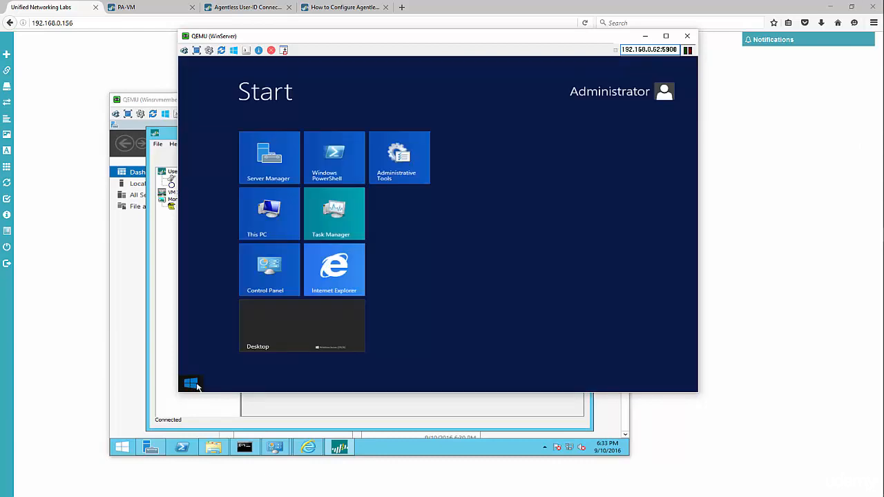
type("users and Computers")
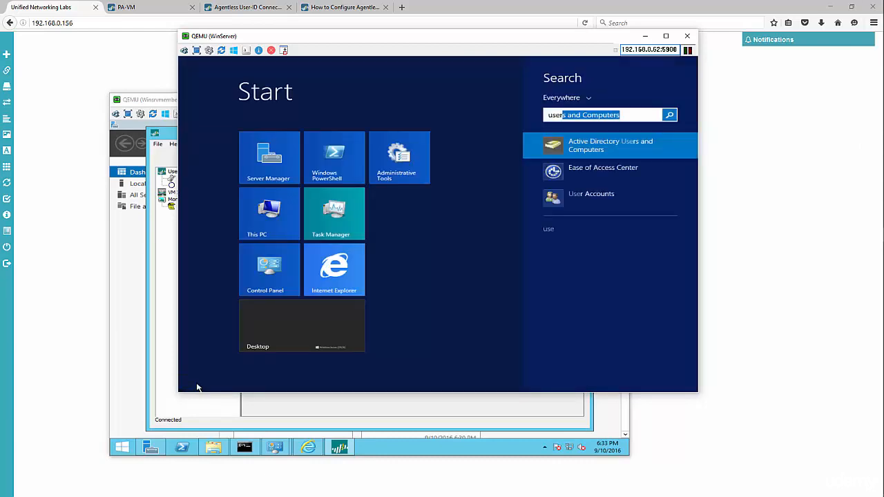
key("Return")
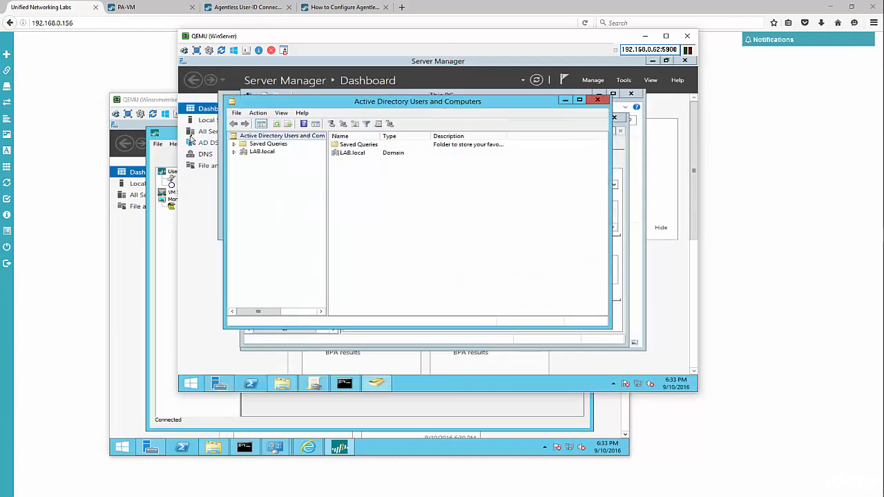
left_click(234, 151)
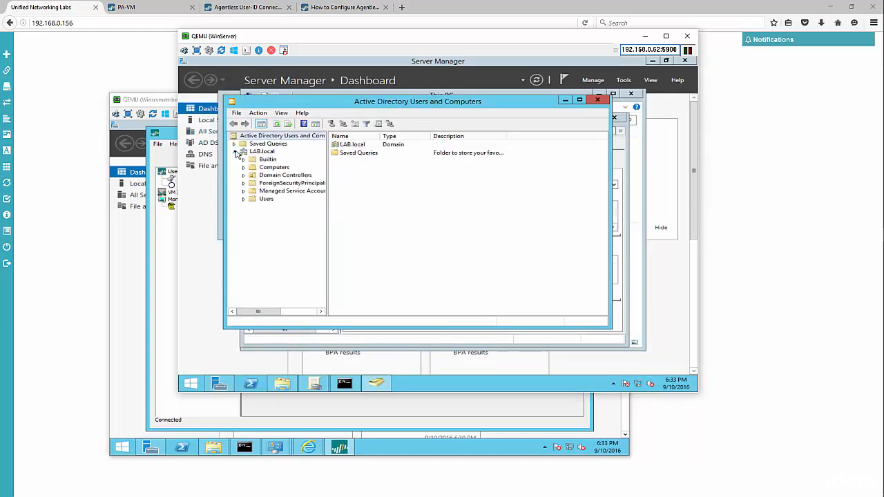
left_click(261, 199)
right_click(263, 200)
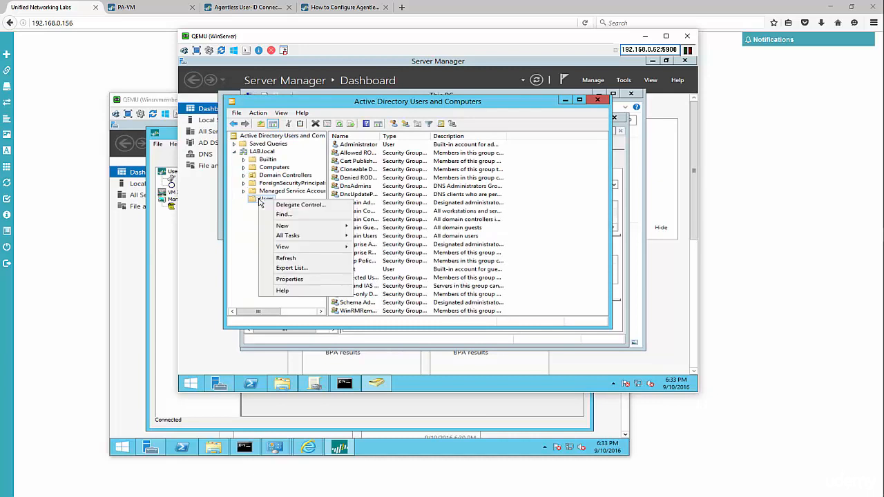
mouse_move(290, 228)
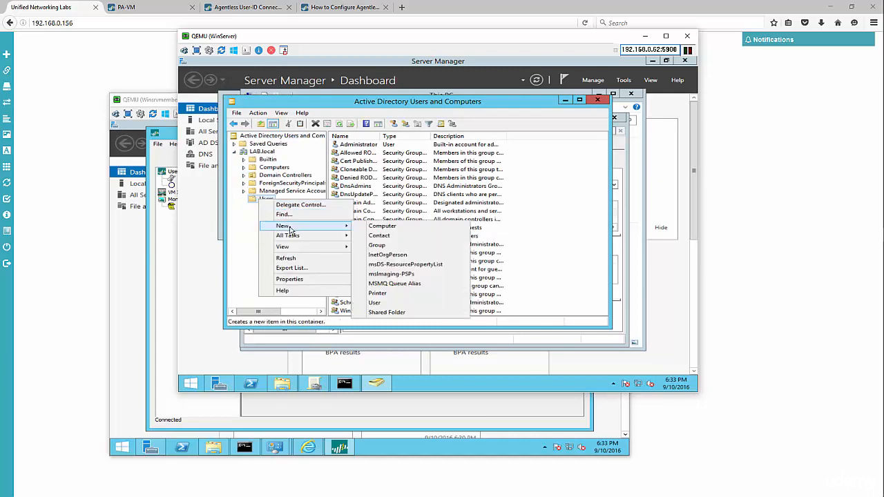
left_click(391, 304)
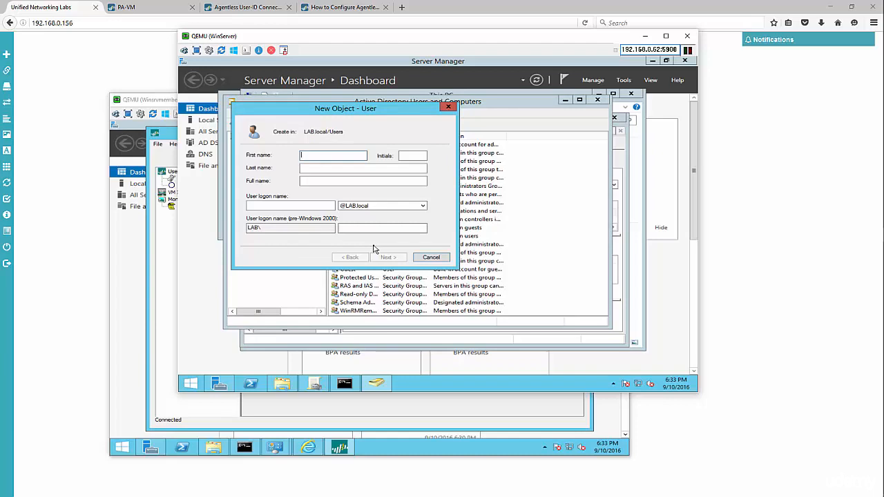
Enter 'useragent' as the user's name and logon name
type("useragent")
key("Tab")
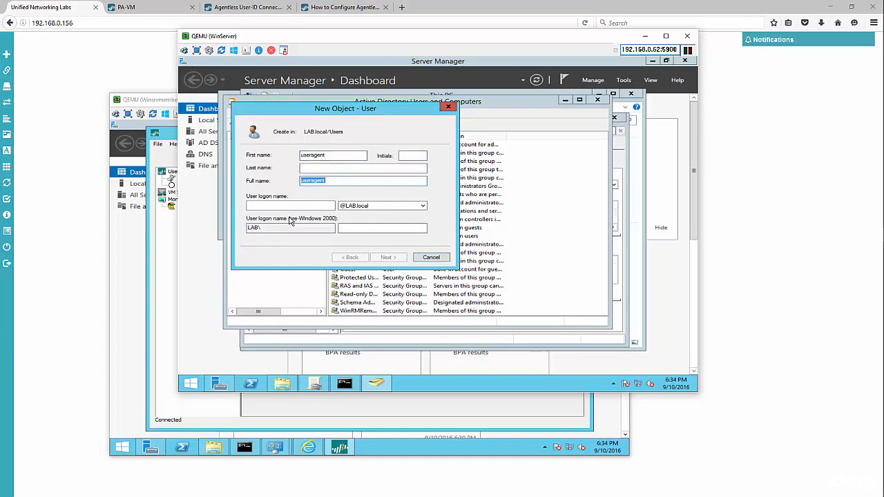
key("Tab")
type("u")
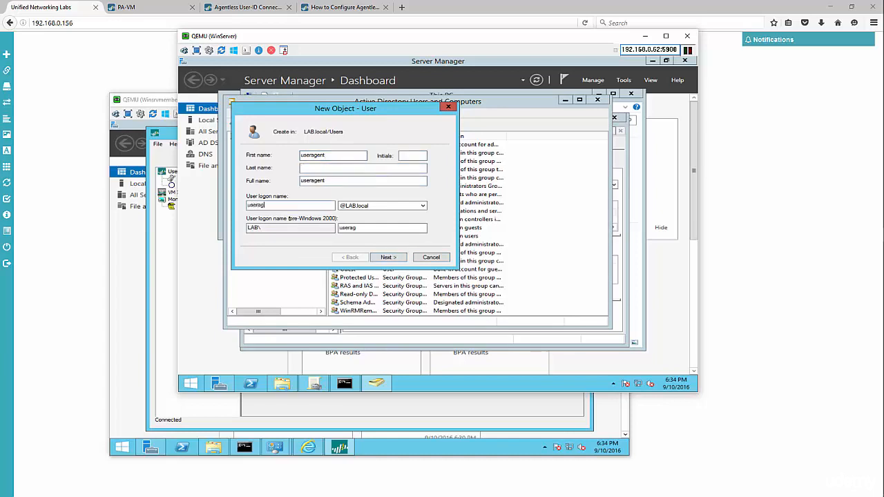
key("Return")
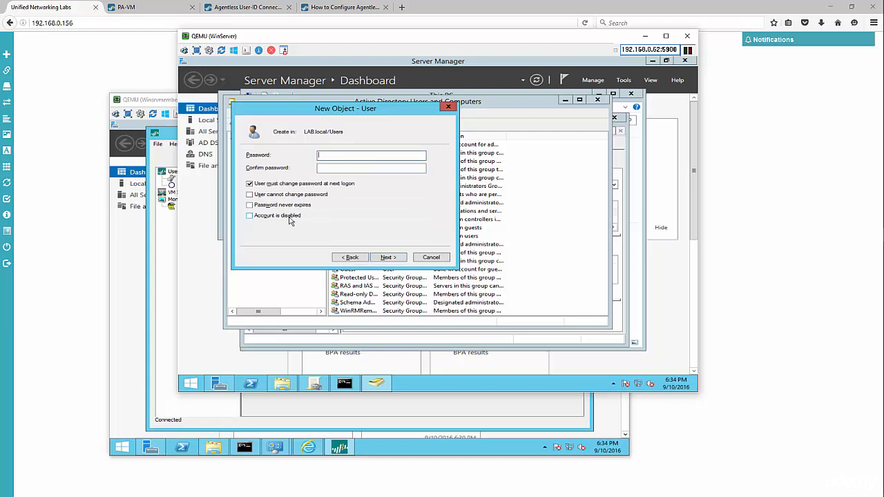
Set the password, tick User cannot change password and Password never expires, and finish
type("•••••••••")
key("Tab")
type("•••••••••")
key("Tab")
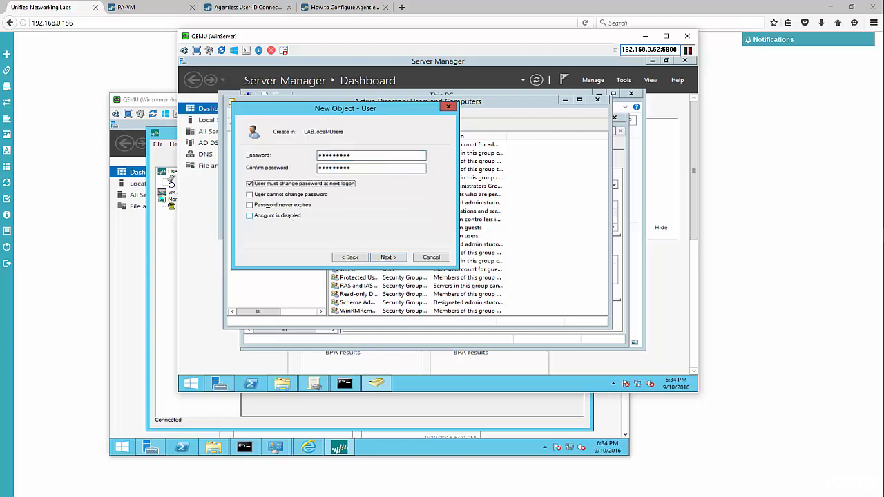
left_click(250, 184)
left_click(249, 194)
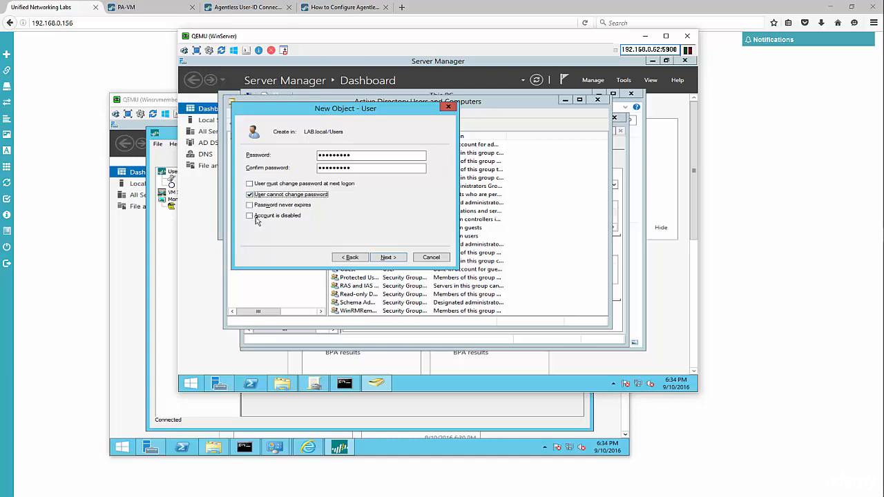
left_click(249, 206)
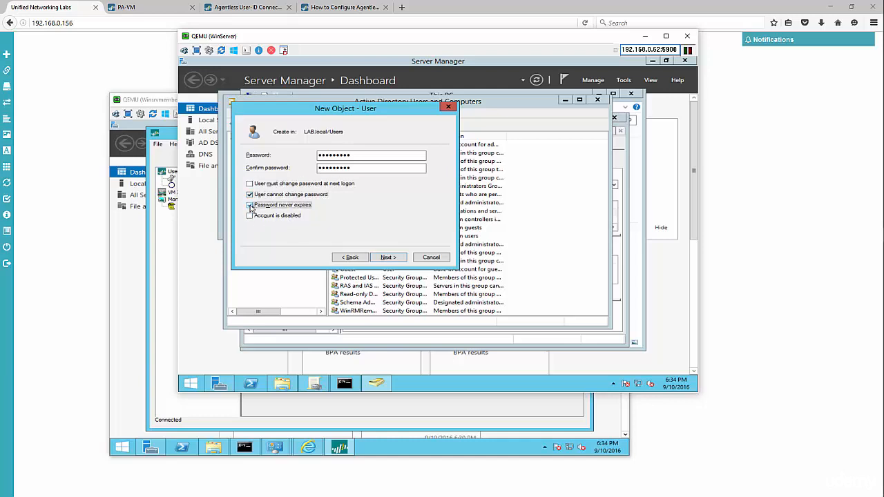
left_click(387, 258)
left_click(387, 258)
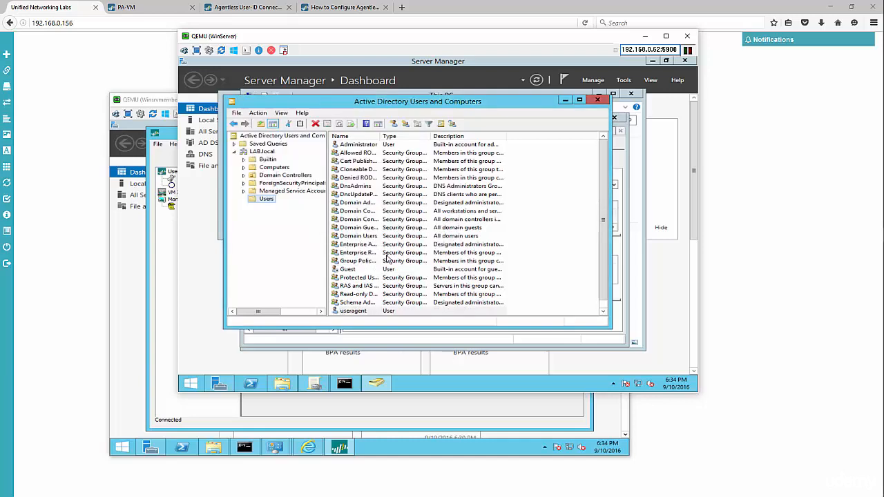
left_click(263, 11)
left_click(262, 11)
scroll(374, 197, "down", 4)
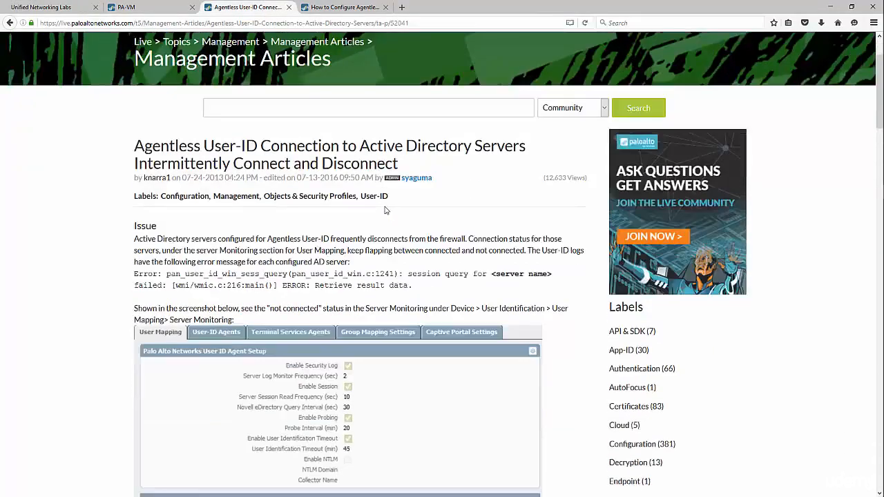
left_click(324, 9)
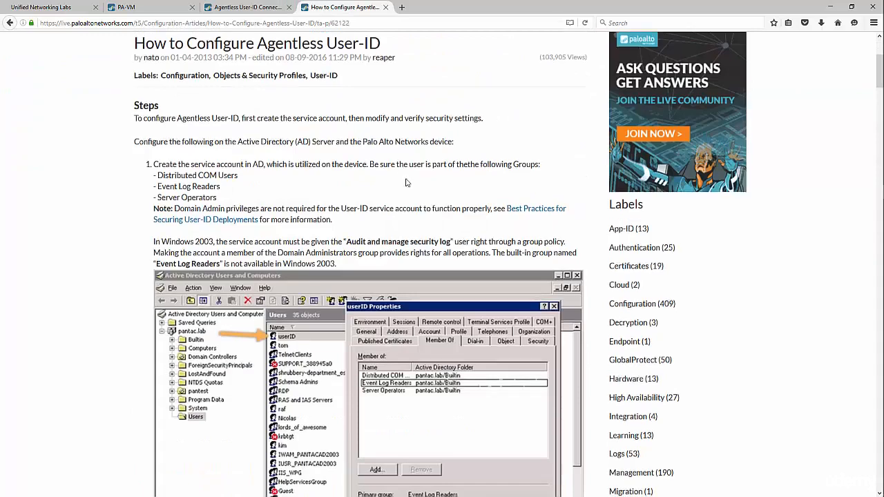
scroll(408, 181, "down", 3)
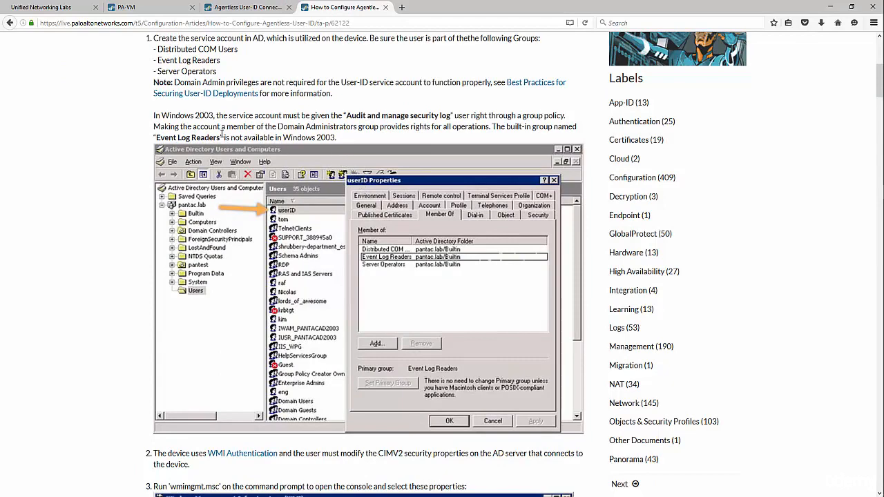
scroll(207, 134, "down", 3)
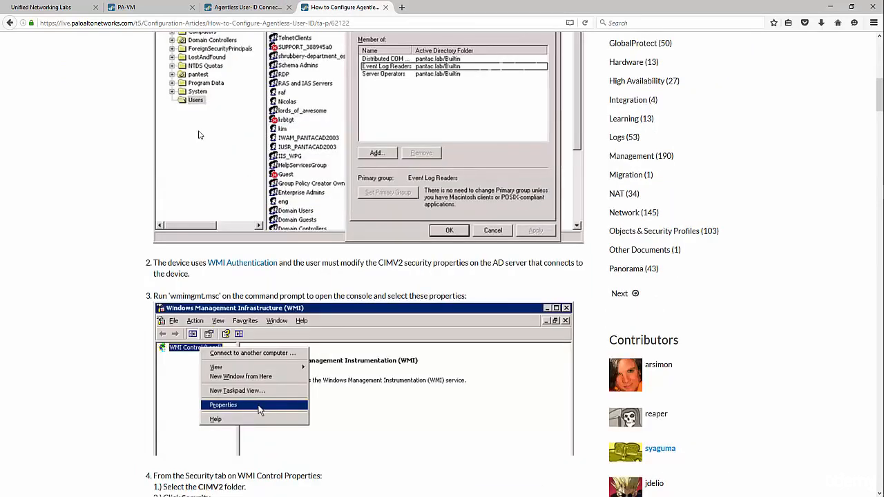
scroll(199, 135, "up", 4)
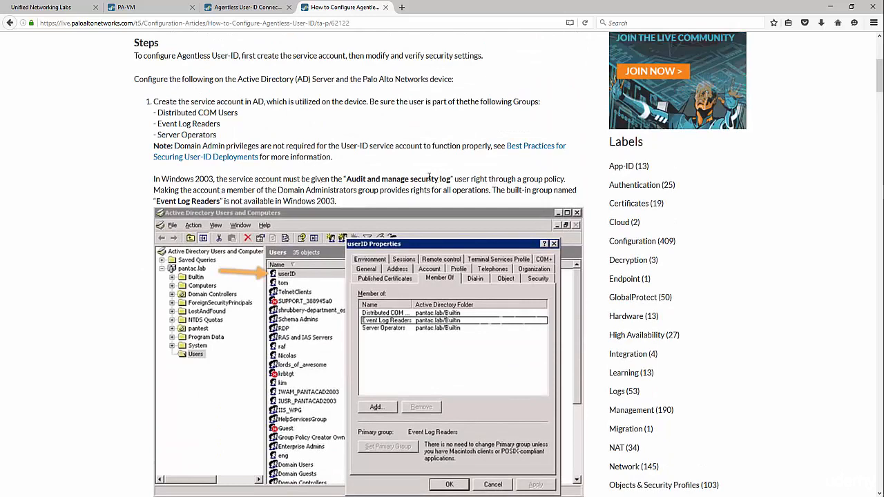
left_click_drag(238, 114, 164, 116)
left_click_drag(221, 125, 169, 136)
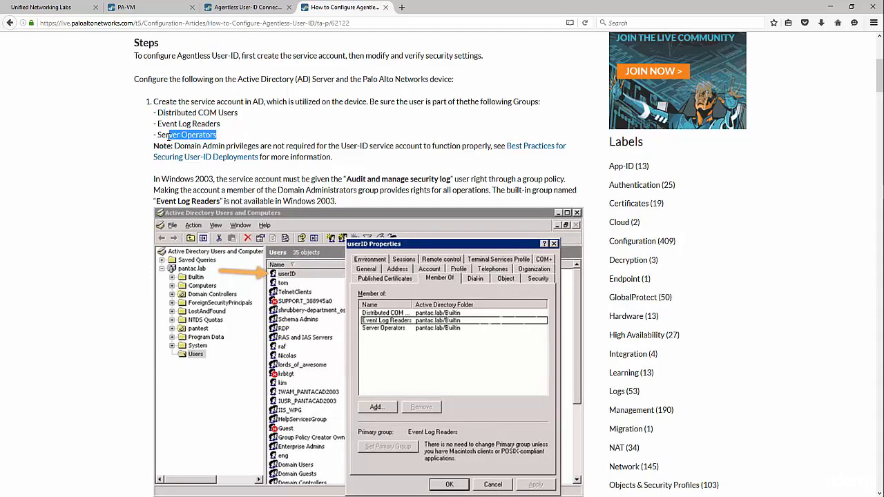
key("alt+Tab")
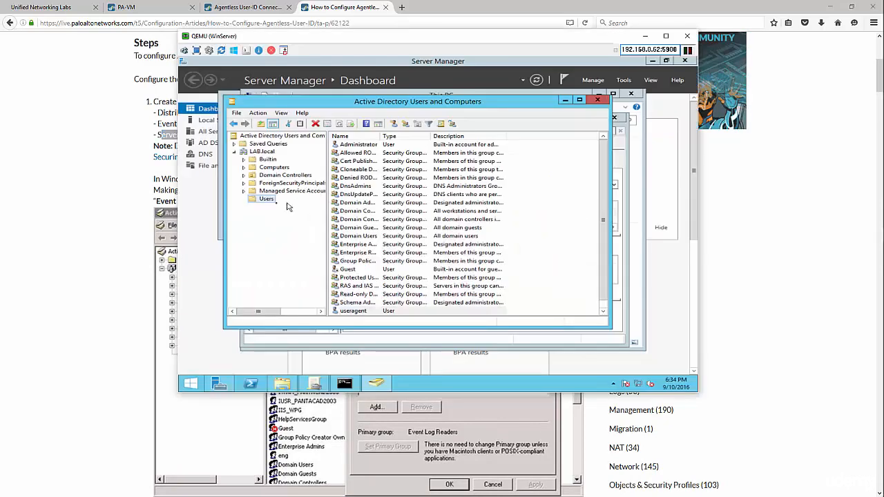
Open useragent's Member Of tab and add it to Distributed COM Users
left_click(366, 284)
scroll(363, 289, "down", 1)
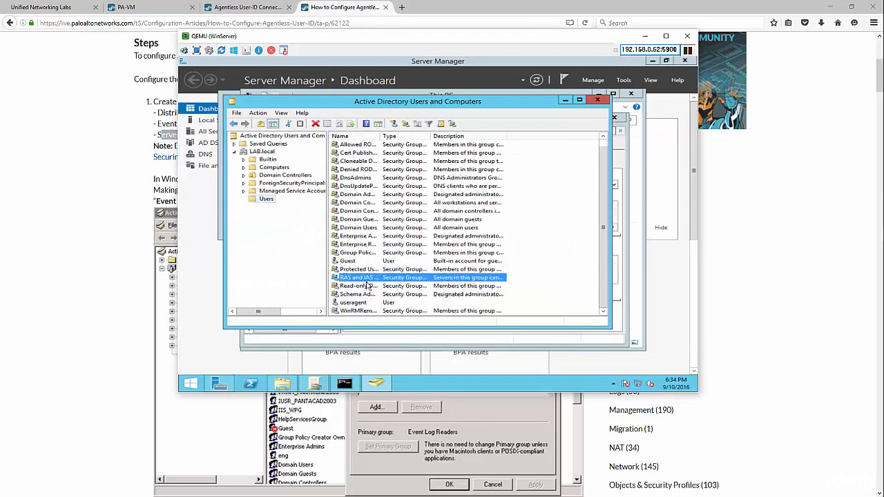
double_click(357, 303)
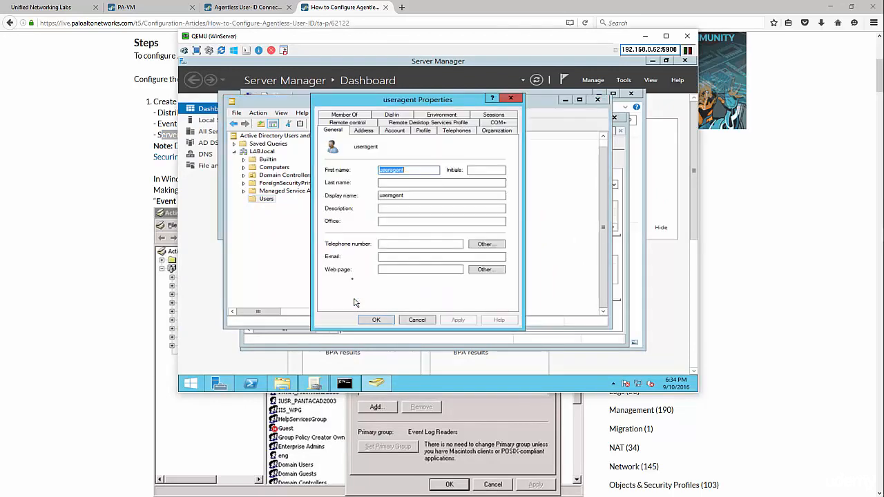
left_click(348, 116)
left_click(343, 236)
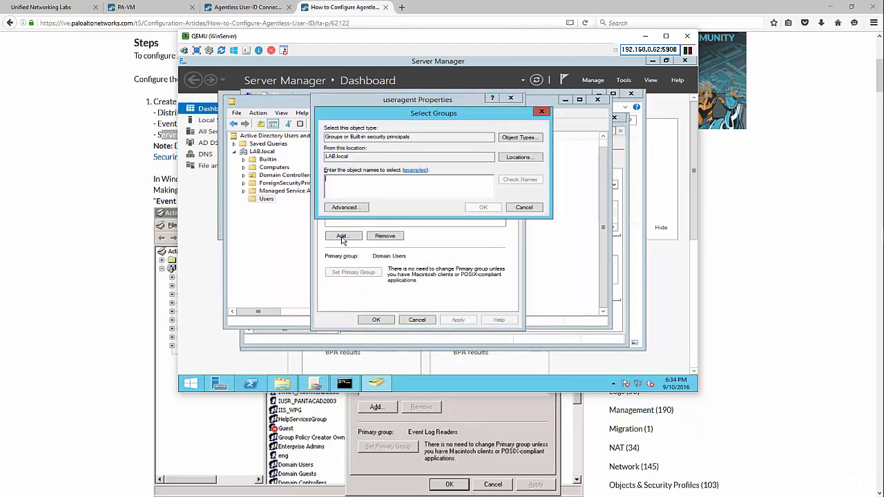
type("d")
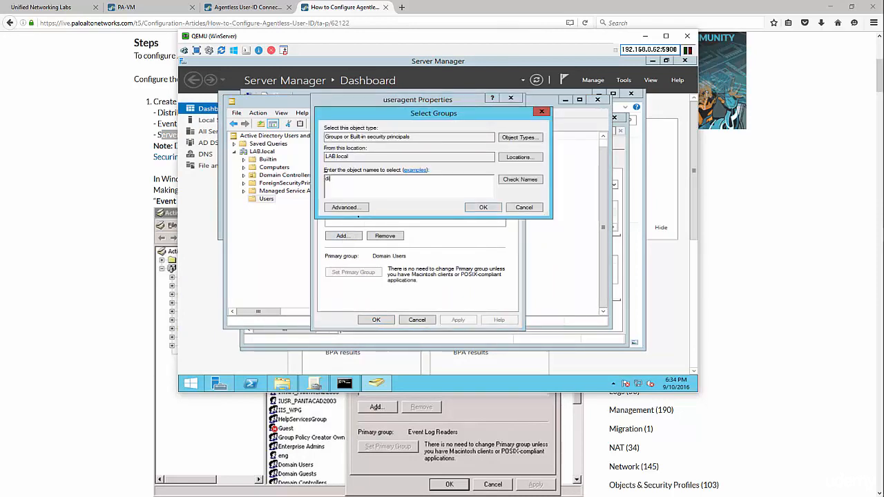
type("istributed")
left_click(515, 181)
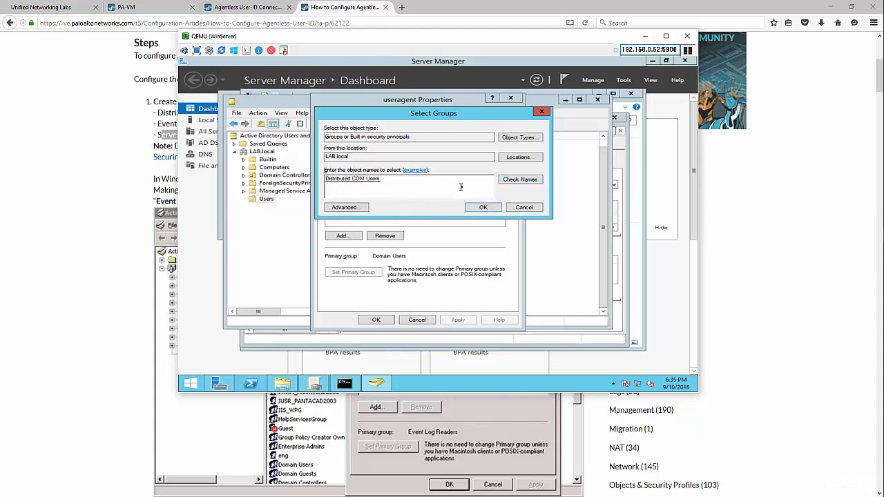
left_click(484, 210)
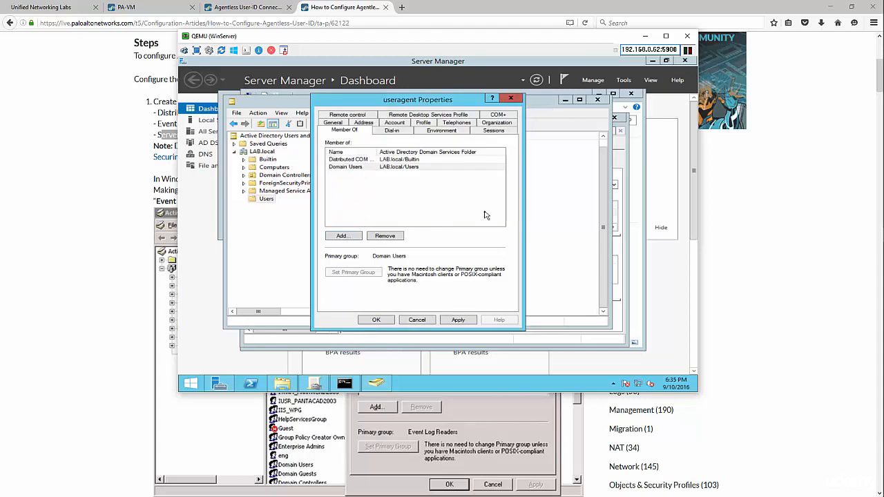
Add useragent to Event Log Readers and Server Operators, then apply and close
left_click(343, 236)
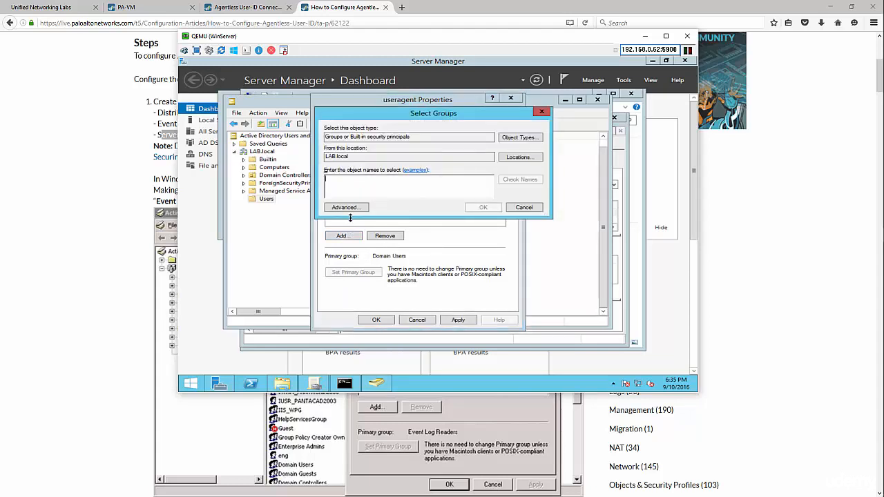
type("event")
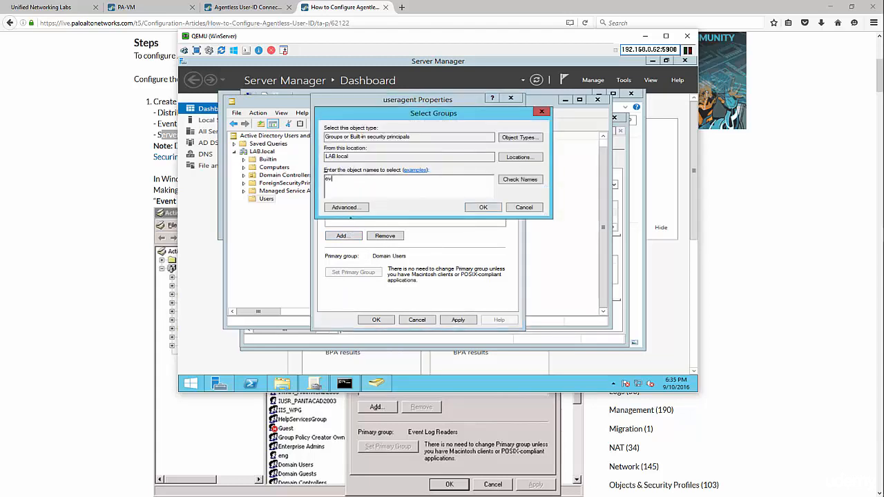
left_click(530, 181)
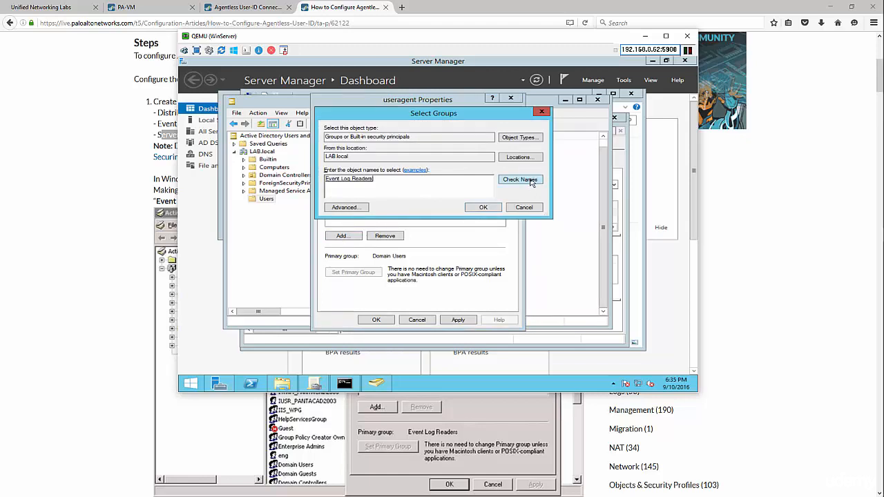
left_click(484, 208)
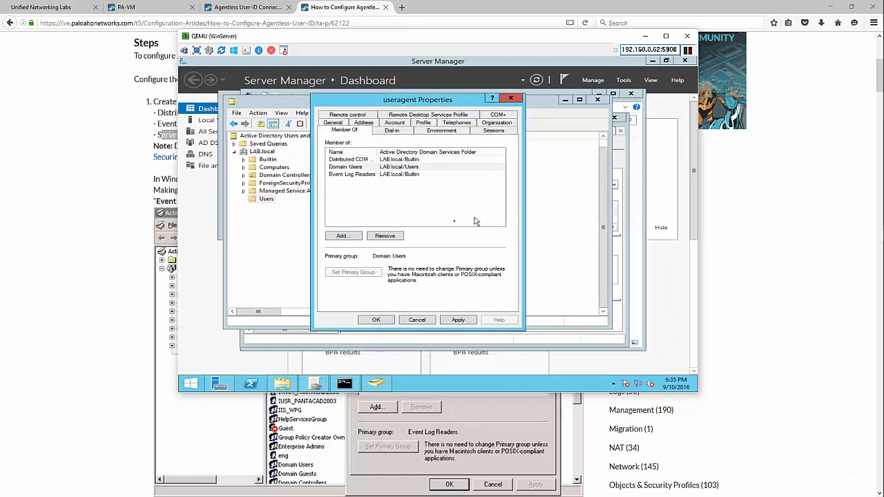
left_click(339, 238)
type("d")
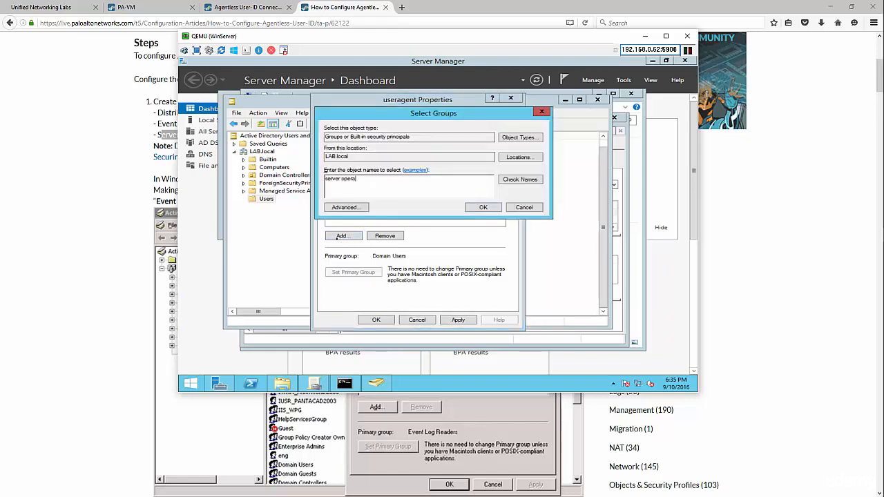
left_click(519, 181)
left_click(484, 209)
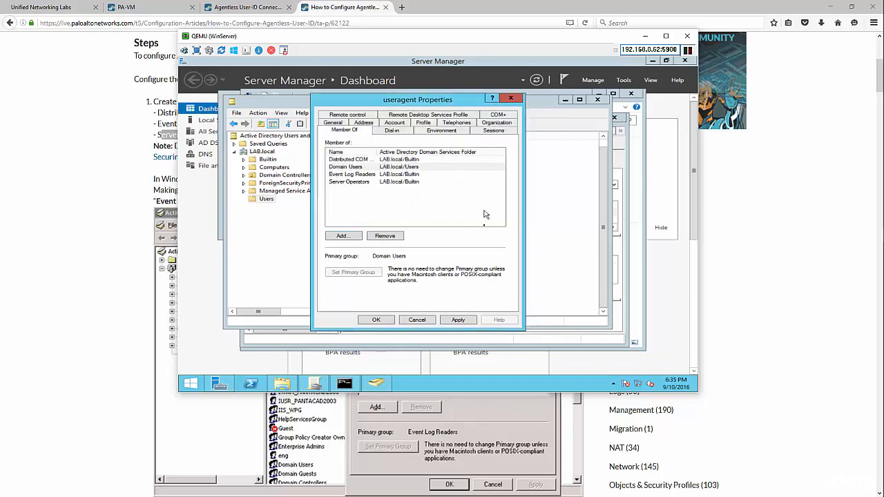
left_click(461, 320)
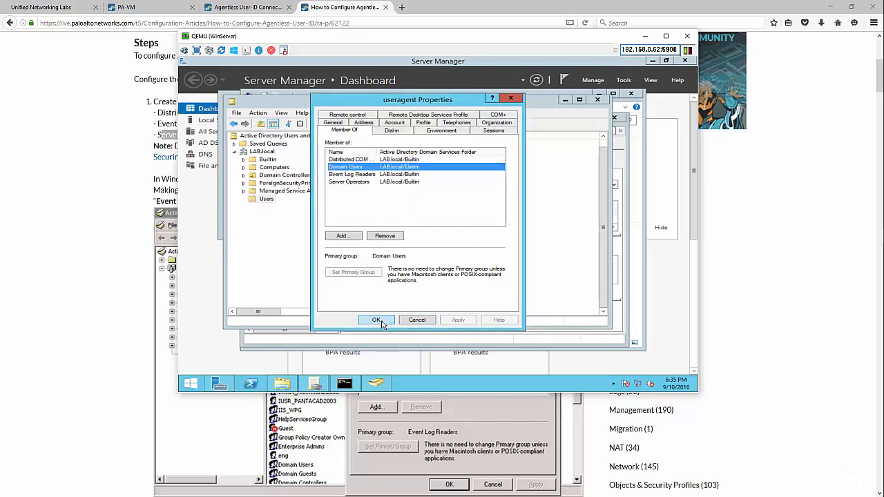
left_click(382, 321)
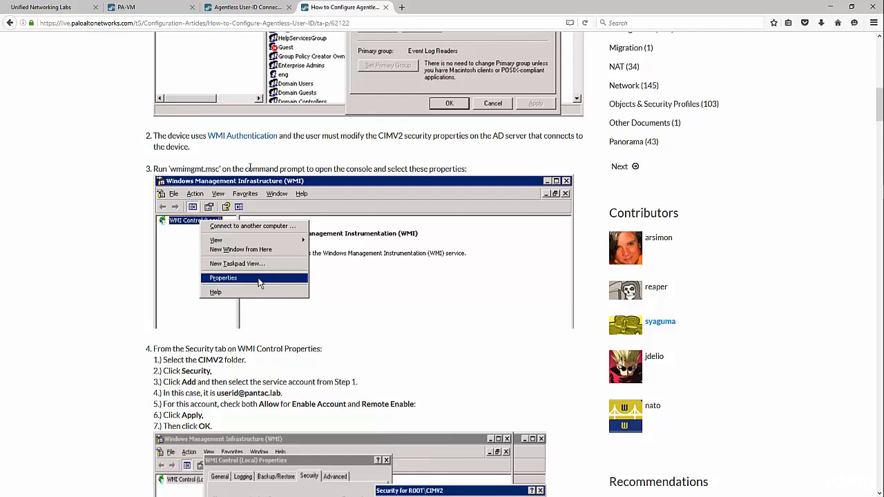
Open a Command Prompt on the Windows server through Run with cmd
key("alt+Tab")
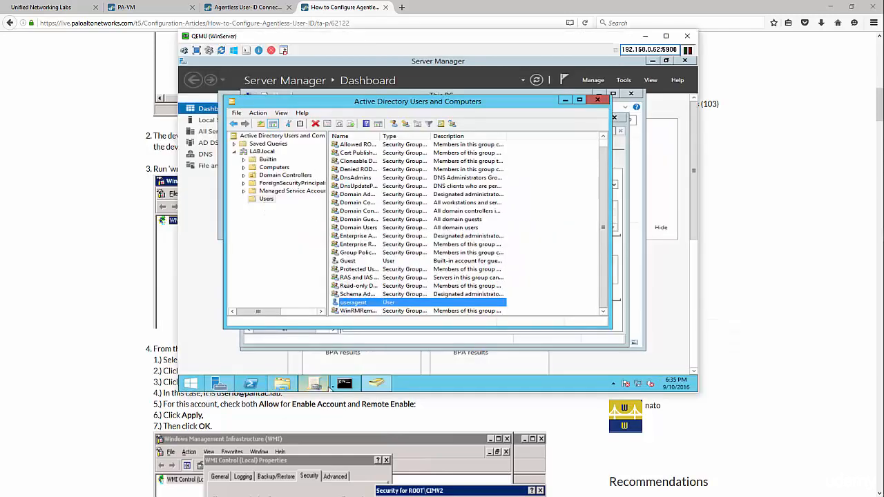
left_click(150, 227)
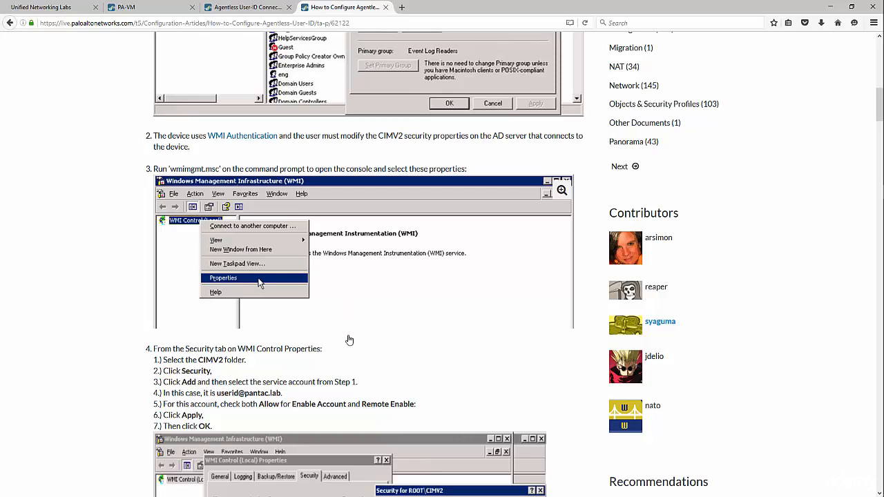
key("alt+Tab")
right_click(185, 386)
left_click(225, 359)
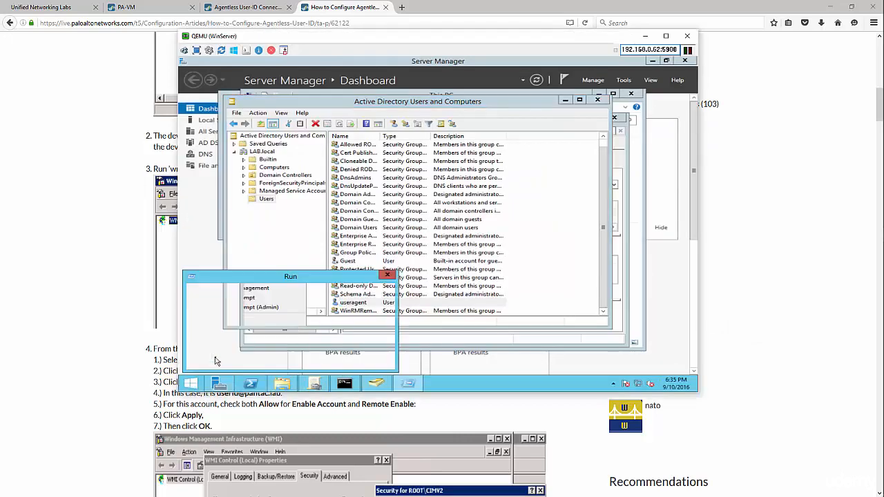
type("cmd")
key("Return")
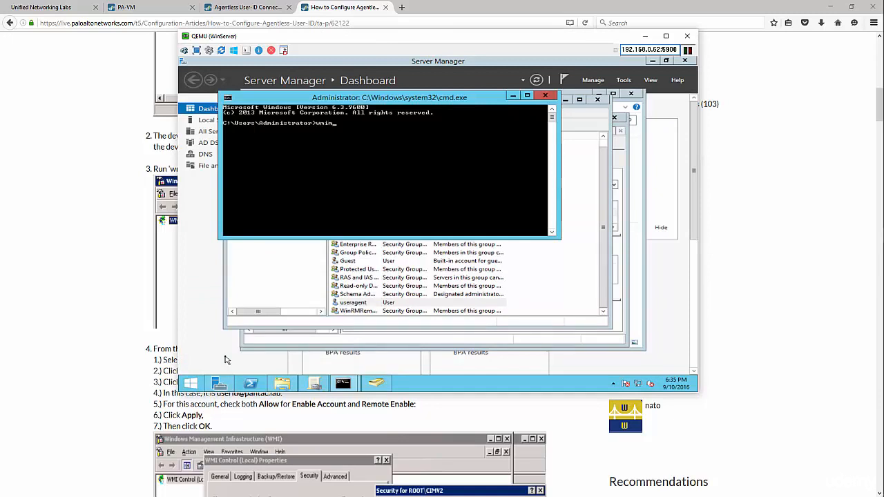
Launch the WMI Control console by running wmimgmt.msc at the prompt
key("alt+Tab")
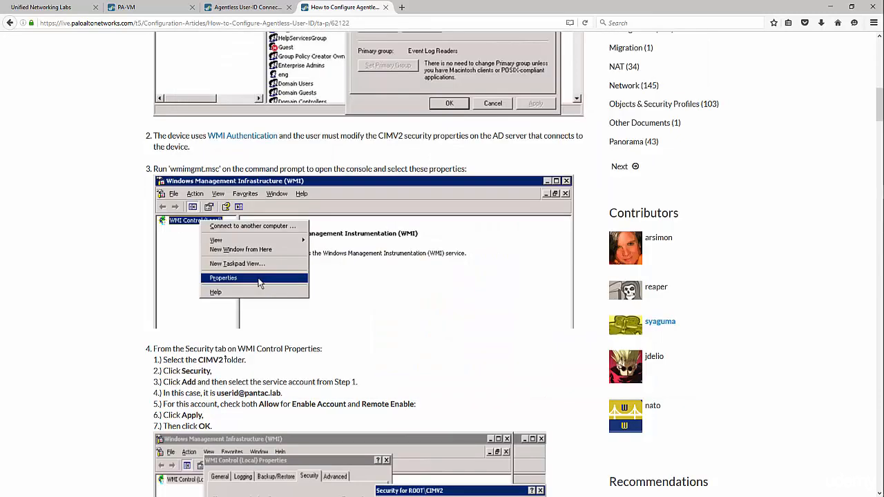
key("alt+Tab")
type("gm")
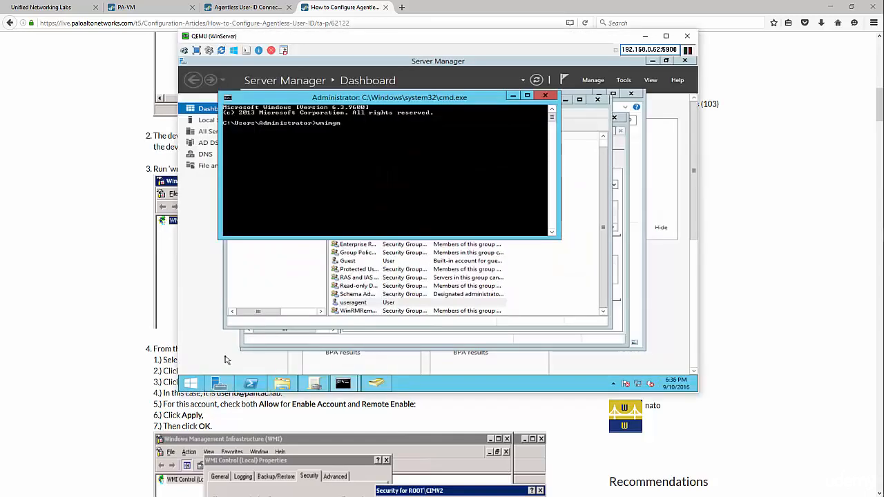
type("t.msc")
key("Return")
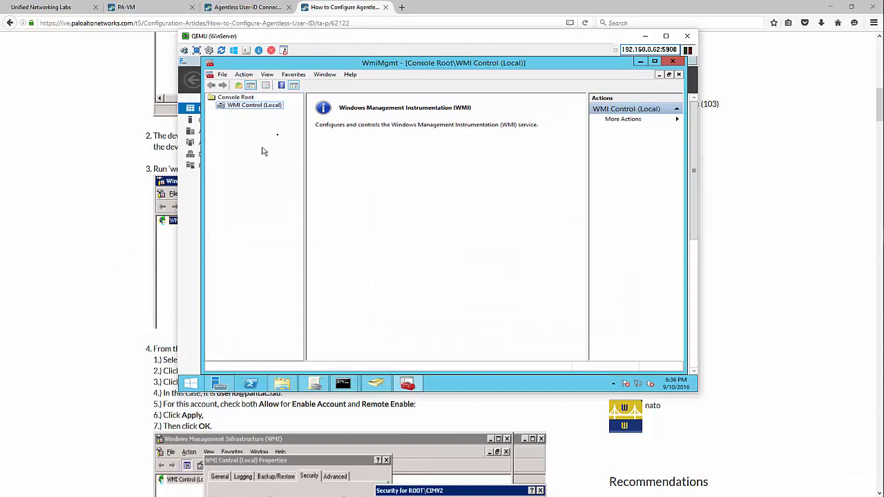
From WMI Control (Local) properties, expand Root and open the Security dialog for CIMV2
left_click_drag(315, 41, 503, 49)
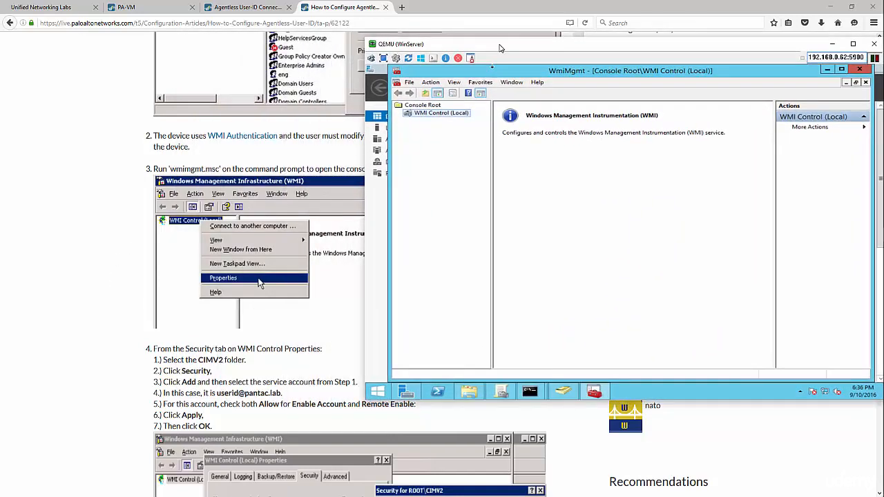
right_click(424, 114)
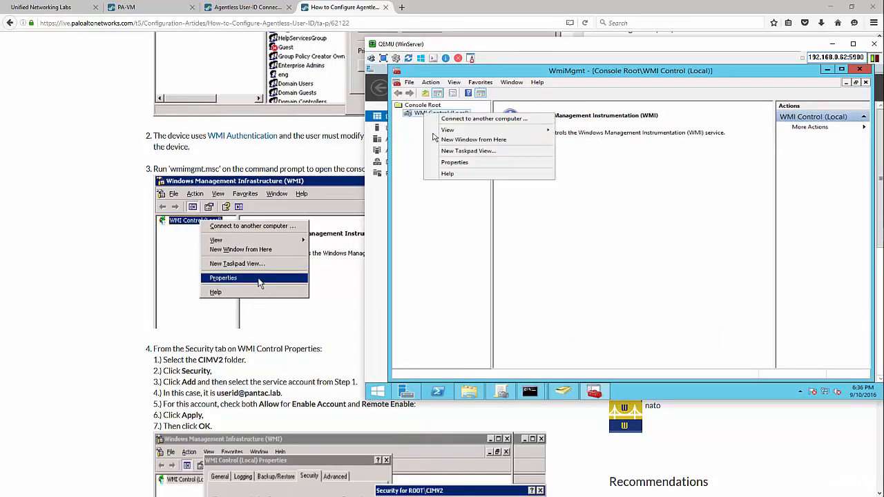
left_click(456, 165)
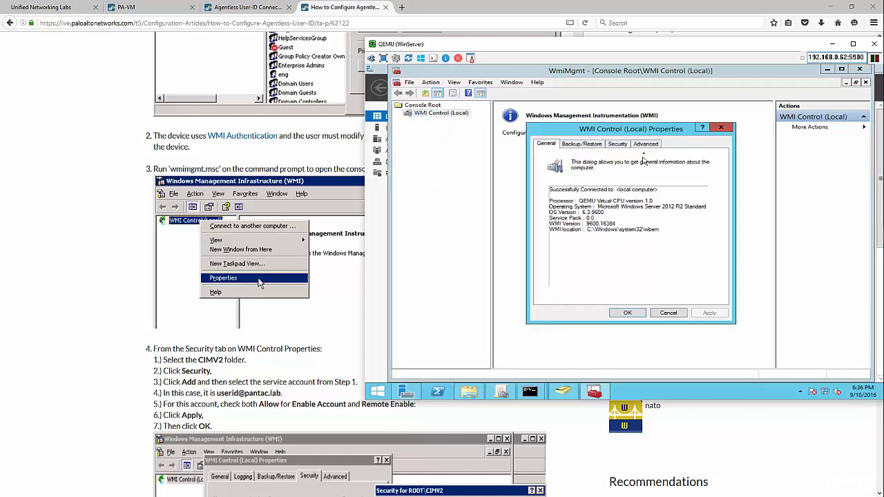
left_click(621, 144)
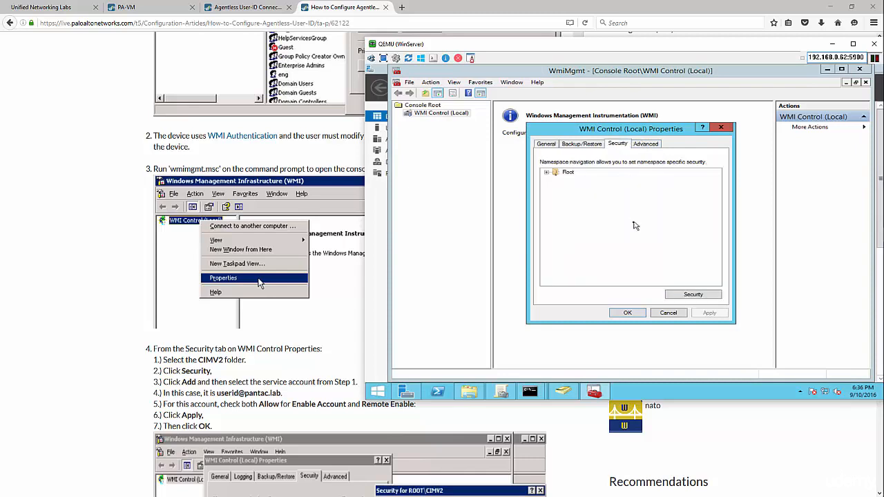
left_click(546, 172)
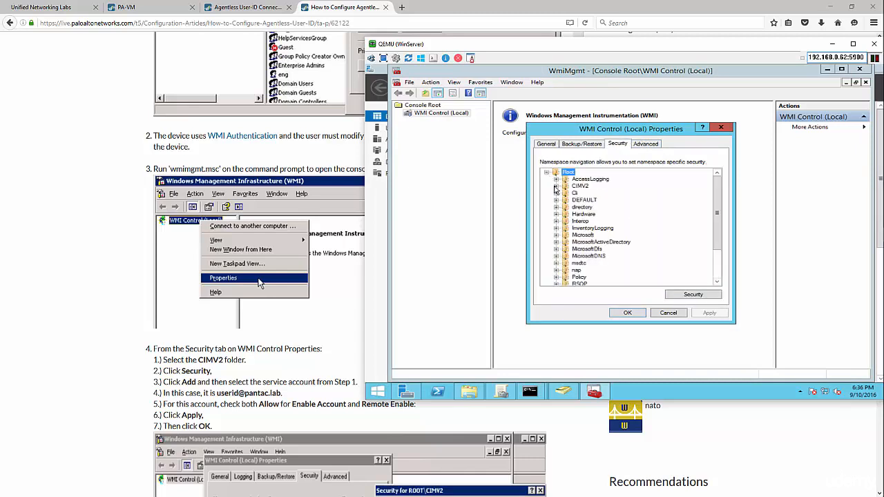
left_click(556, 186)
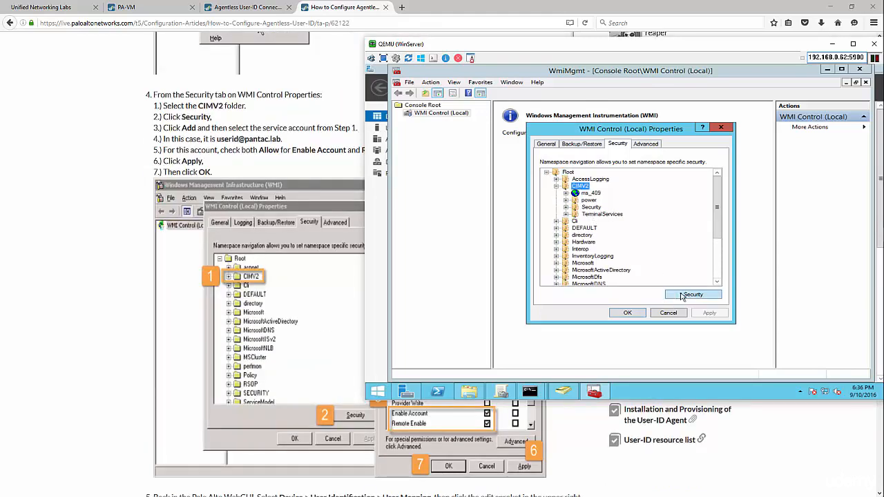
left_click(682, 297)
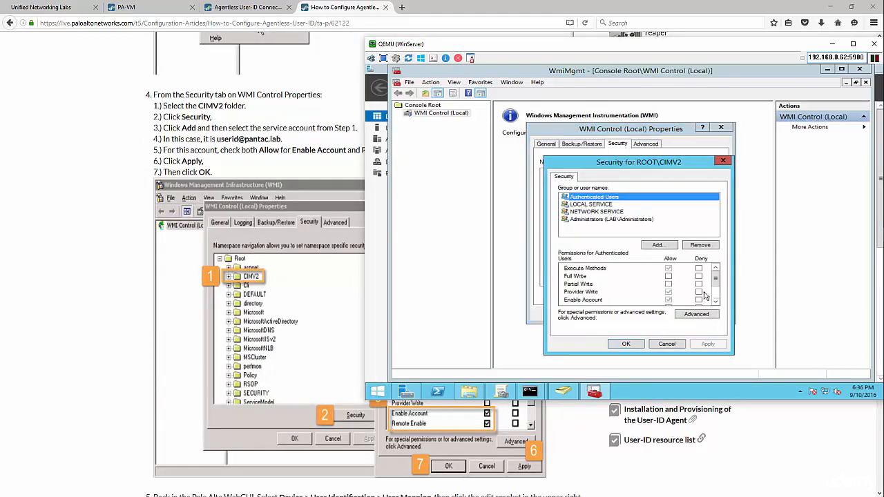
Add the useragent service account to the ROOT\CIMV2 security permissions
left_click(734, 445)
scroll(727, 427, "down", 3)
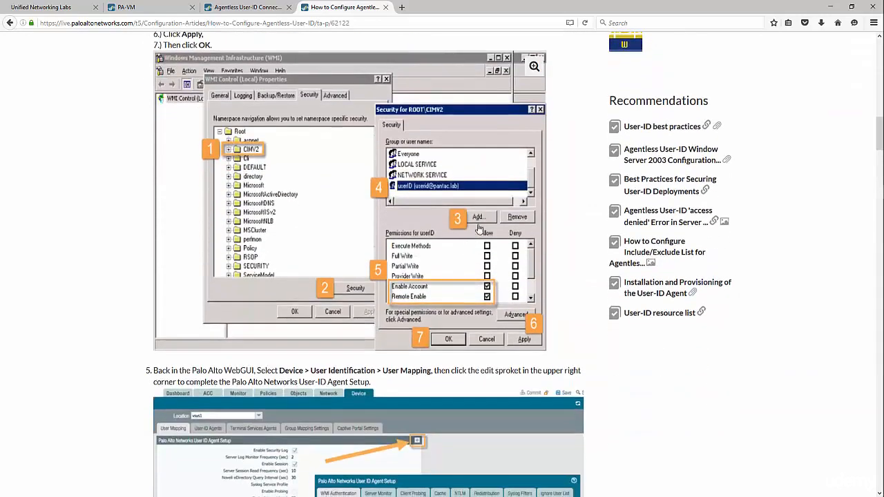
key("alt+Tab")
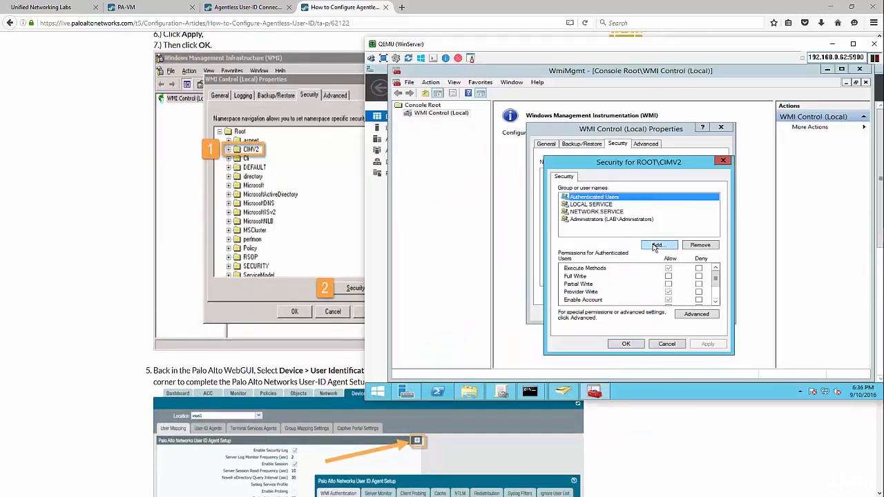
left_click(656, 245)
type("useragent")
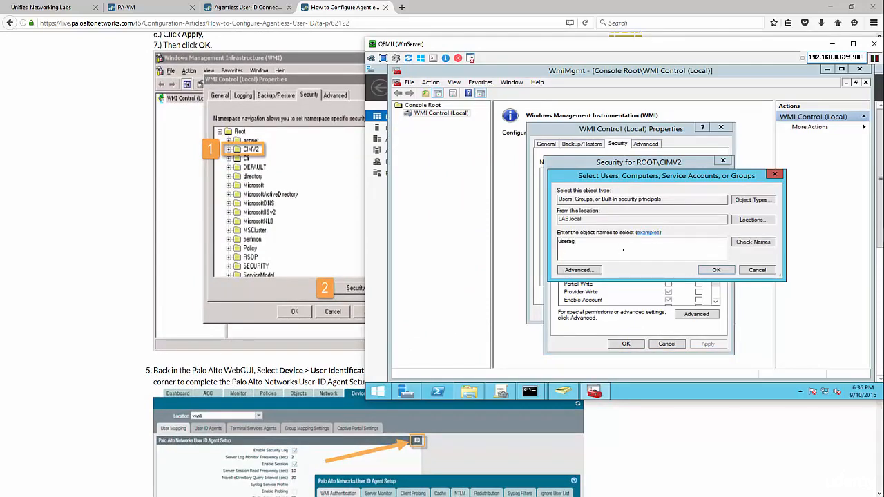
left_click(754, 242)
left_click(718, 270)
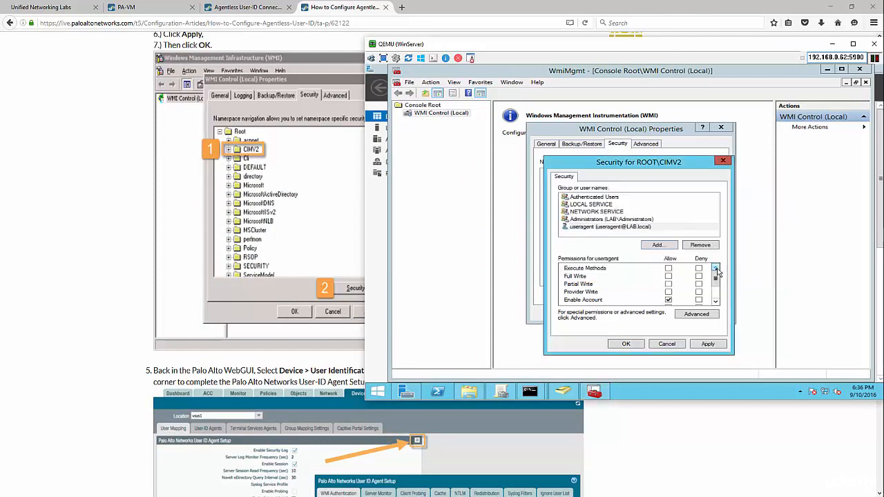
Allow Enable Account and Remote Enable for useragent, then apply and confirm the change
left_click(682, 456)
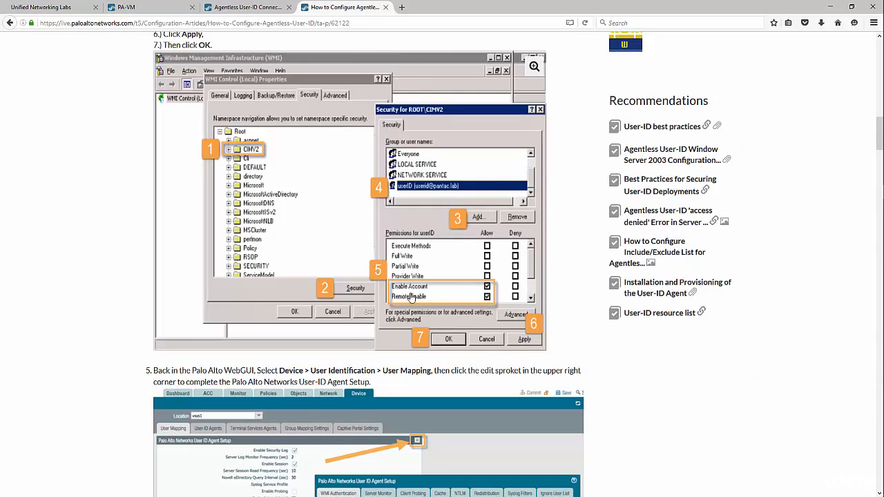
key("alt+Tab")
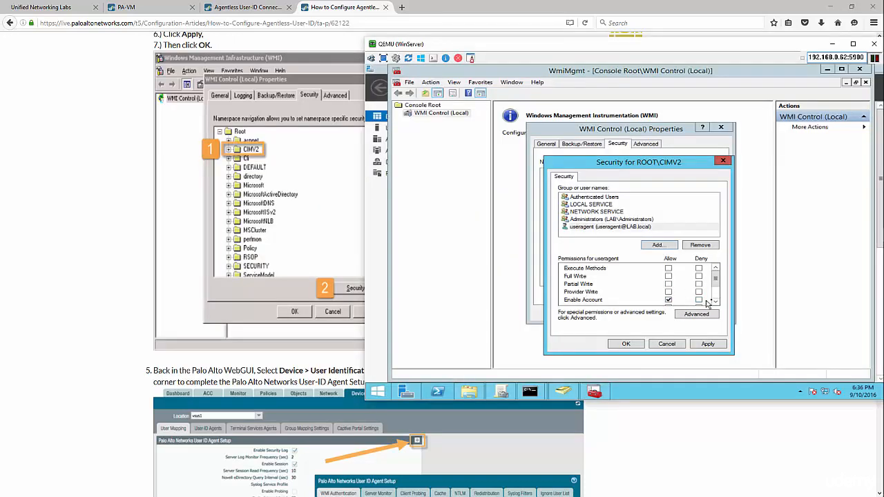
left_click(715, 302)
left_click(715, 301)
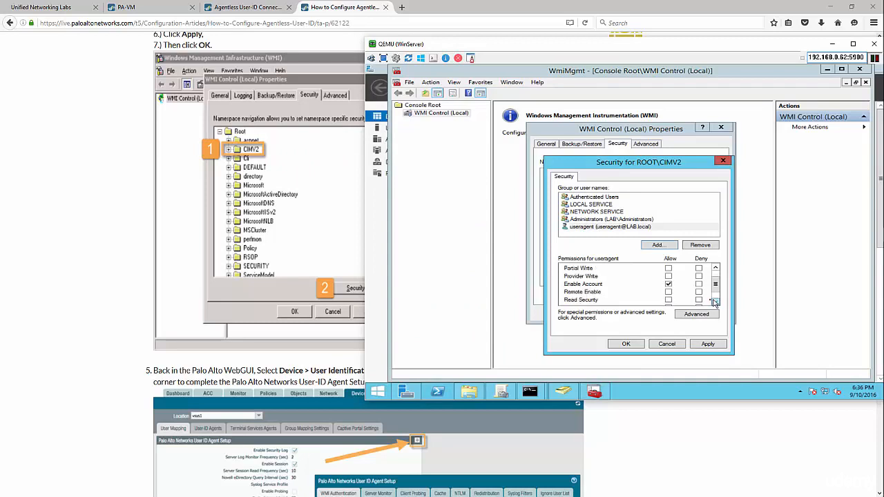
left_click(667, 291)
left_click(707, 344)
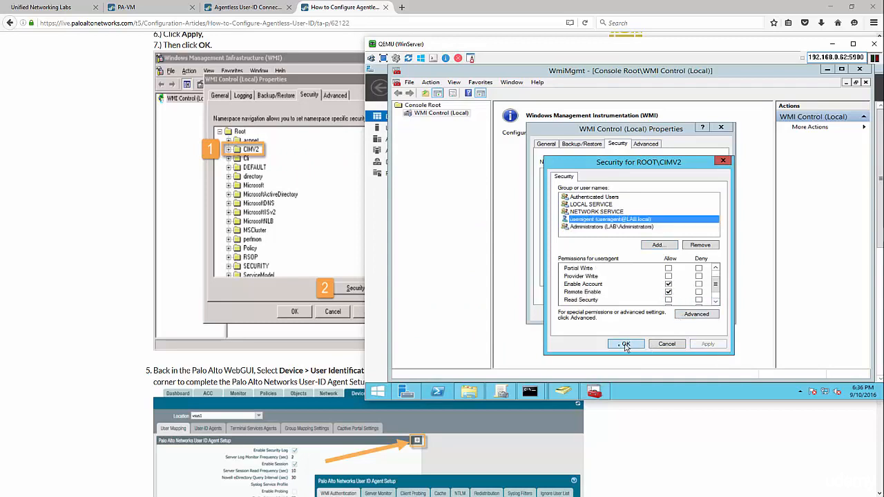
left_click(626, 344)
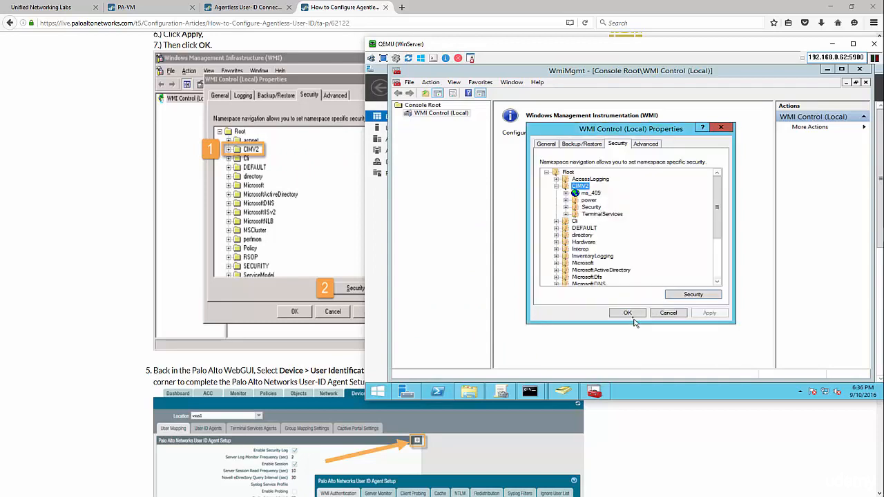
left_click(685, 429)
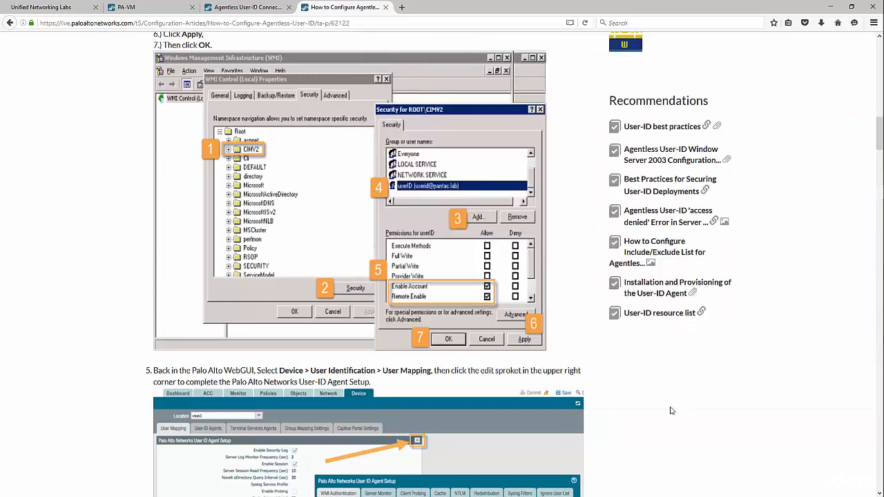
Set the User-ID Agent's Active Directory account name to useragent in Setup
key("alt+Tab")
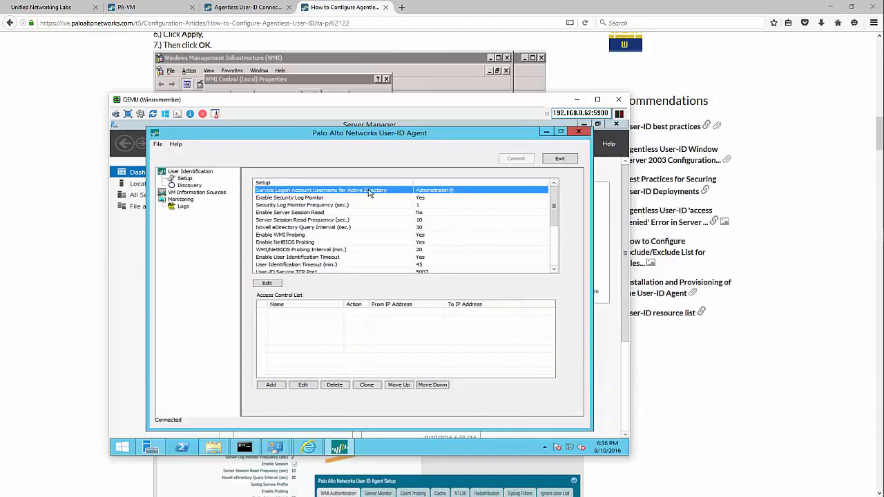
left_click(277, 284)
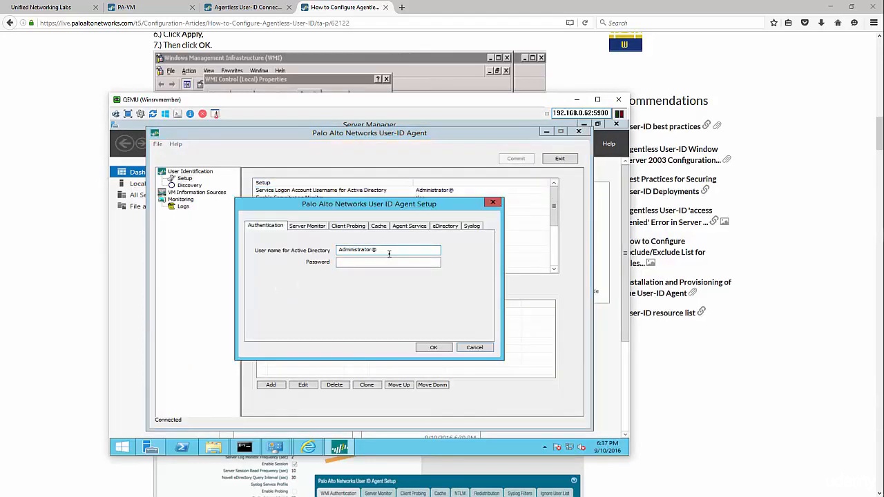
left_click_drag(389, 253, 320, 255)
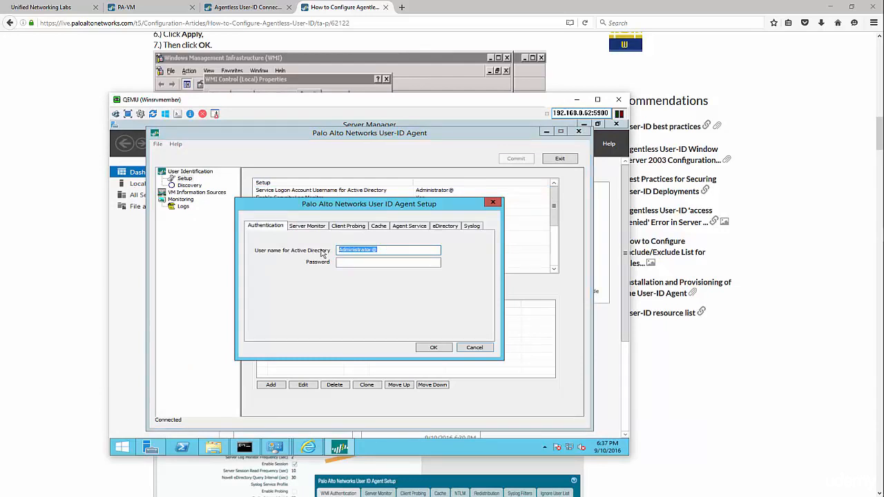
type("useragent@lab.local")
key("Tab")
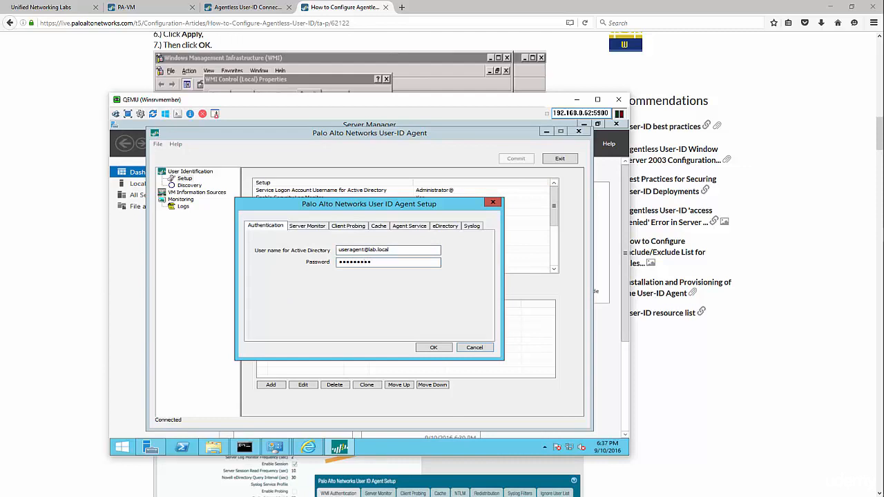
Review WMI/NetBIOS probing every 20 minutes and the 45-minute timeout, then accept Setup
left_click(317, 230)
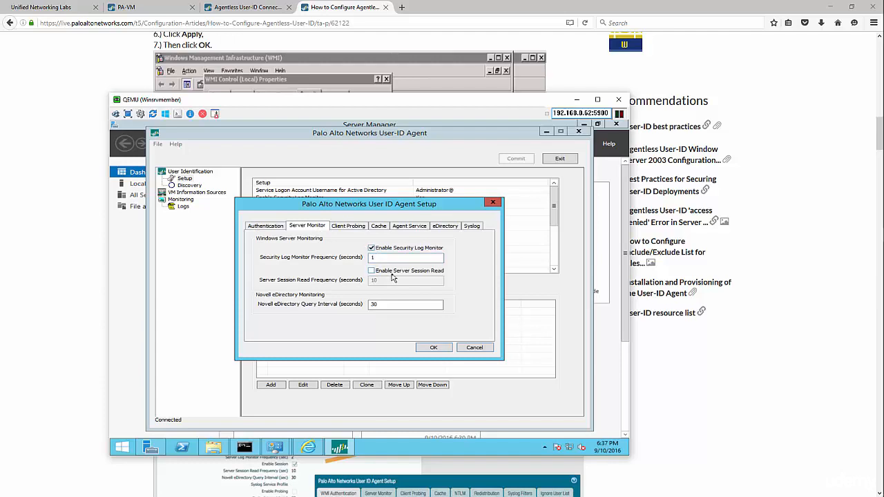
left_click(349, 227)
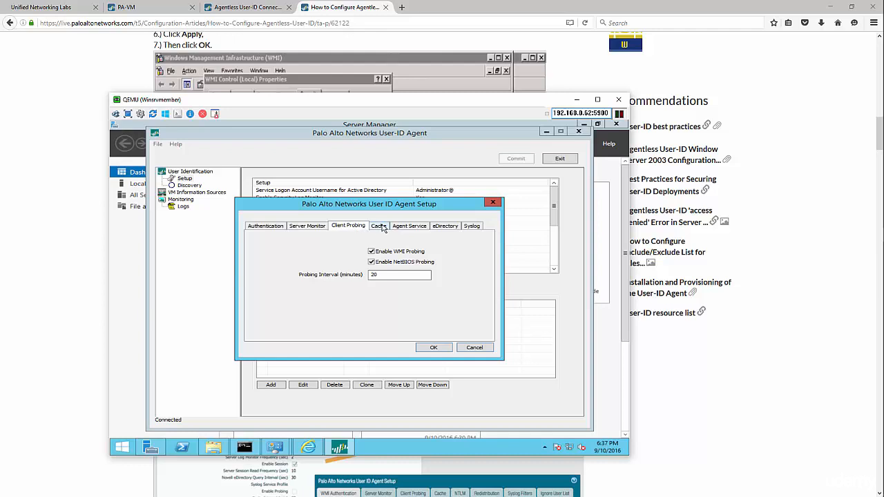
left_click(382, 226)
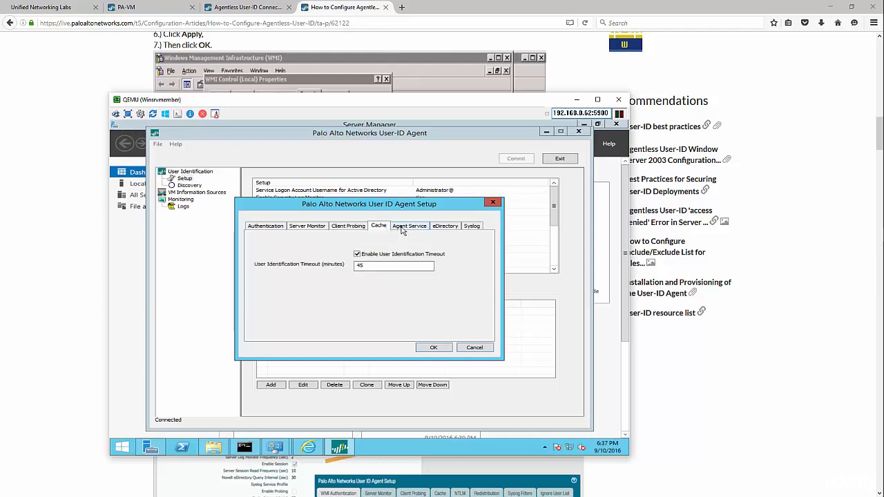
left_click(402, 230)
left_click(444, 229)
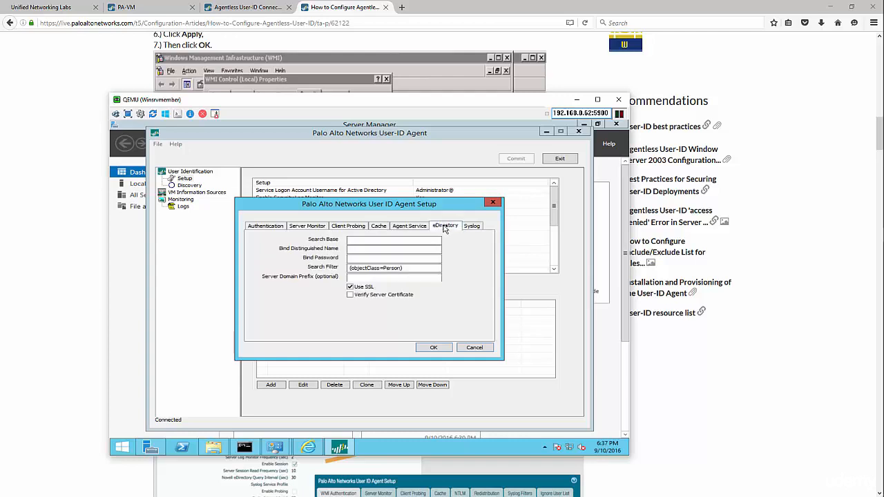
left_click(469, 228)
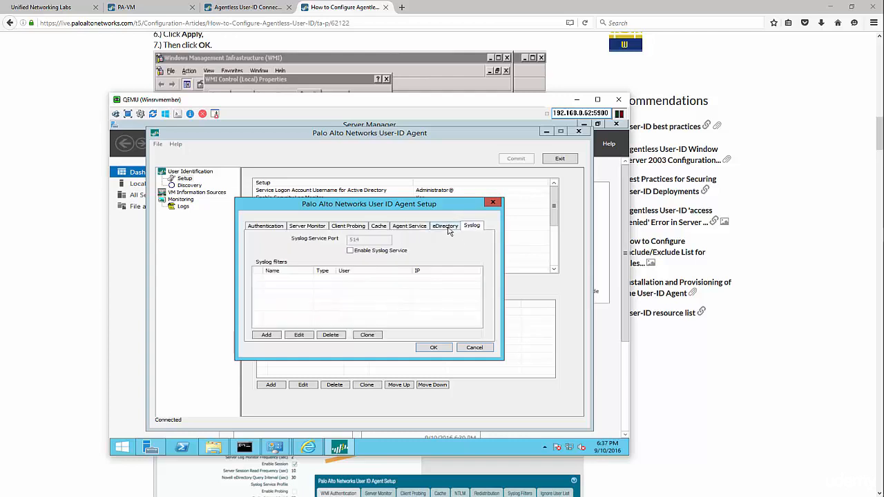
left_click(434, 347)
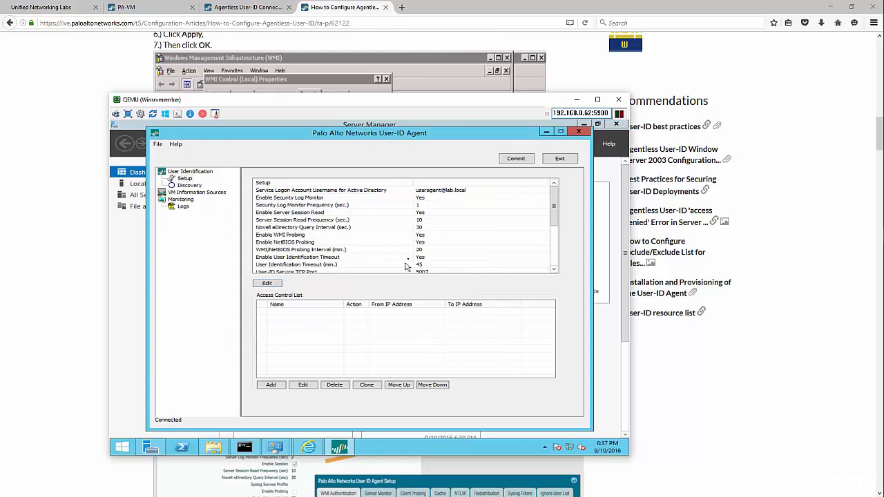
Auto-discover and enable winlabdc.lab.local (192.168.1.10), then commit the agent configuration
left_click(177, 186)
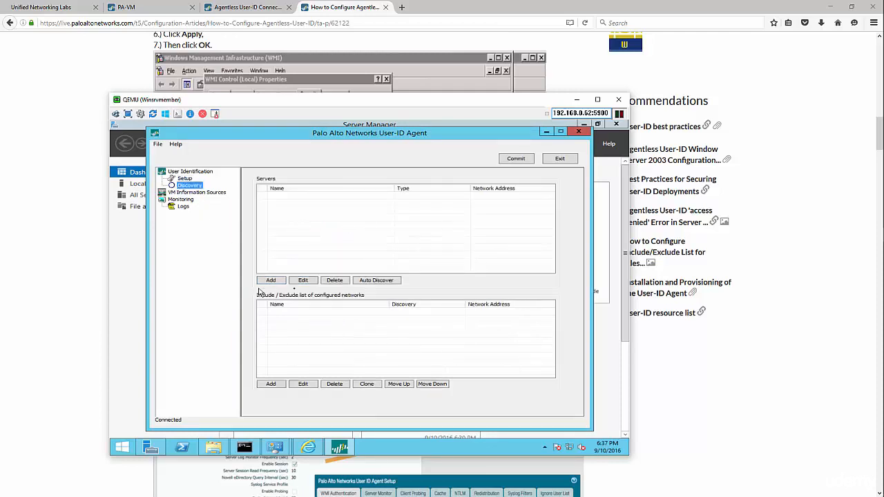
left_click(377, 280)
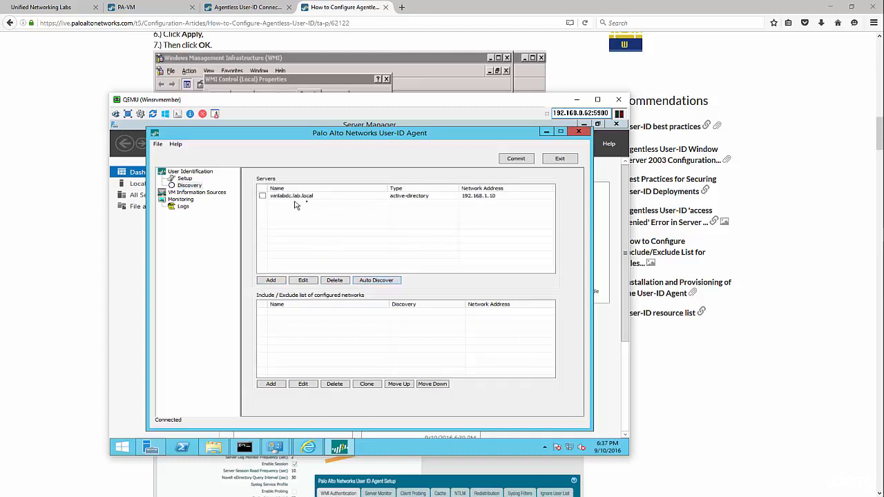
left_click(263, 196)
left_click(513, 161)
left_click(187, 179)
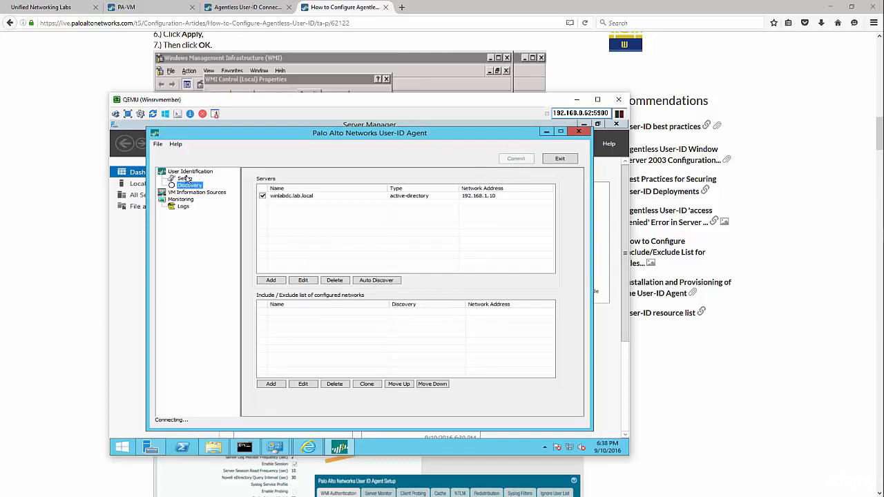
left_click(325, 193)
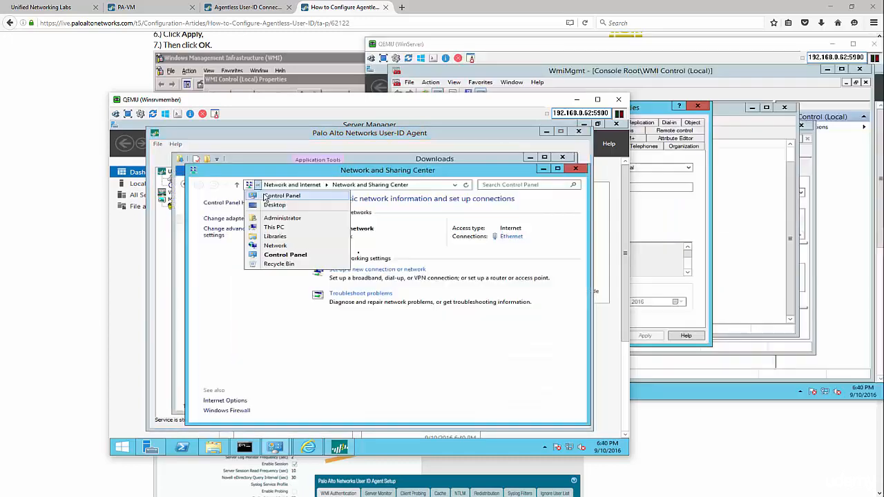
Search Control Panel for 'services' and open the local services list
left_click(267, 196)
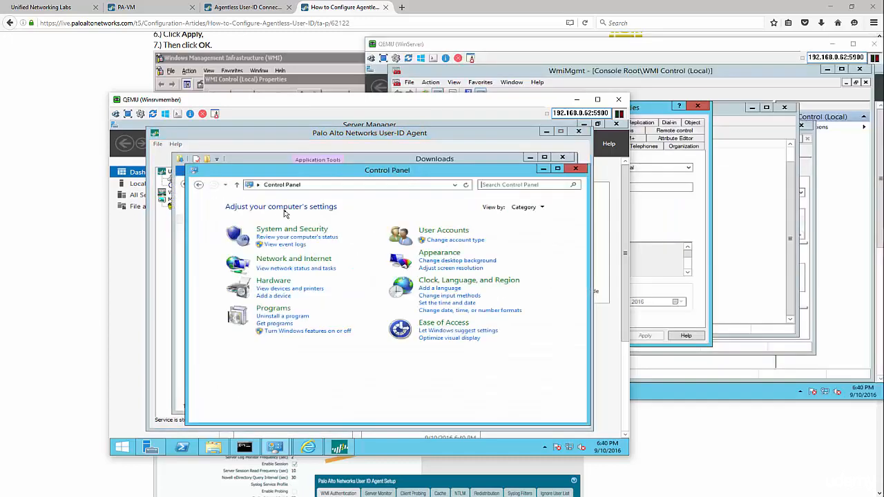
left_click(496, 185)
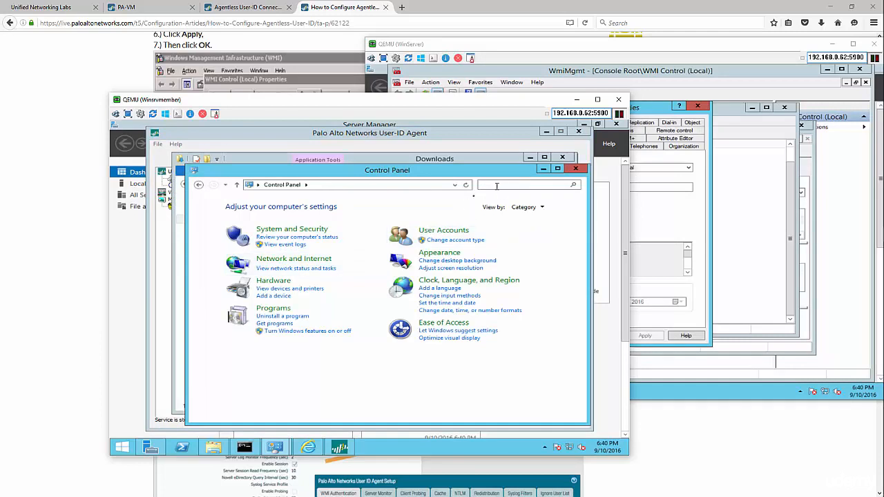
type("services")
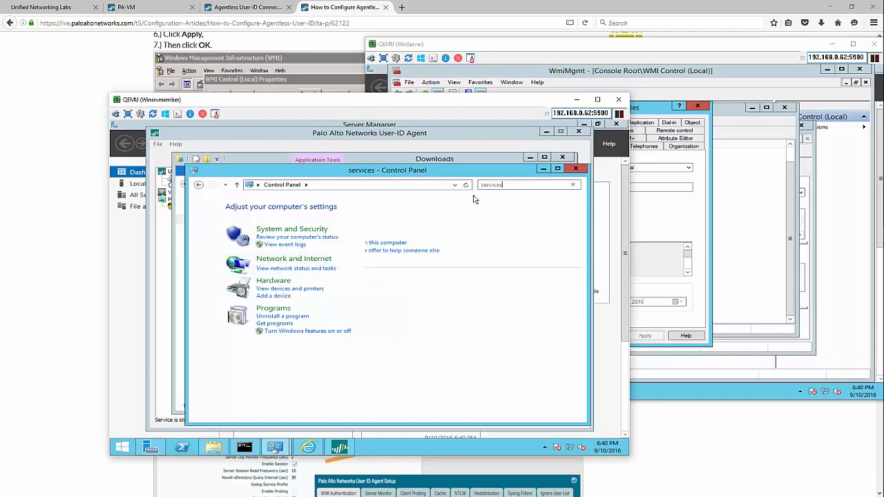
left_click(253, 214)
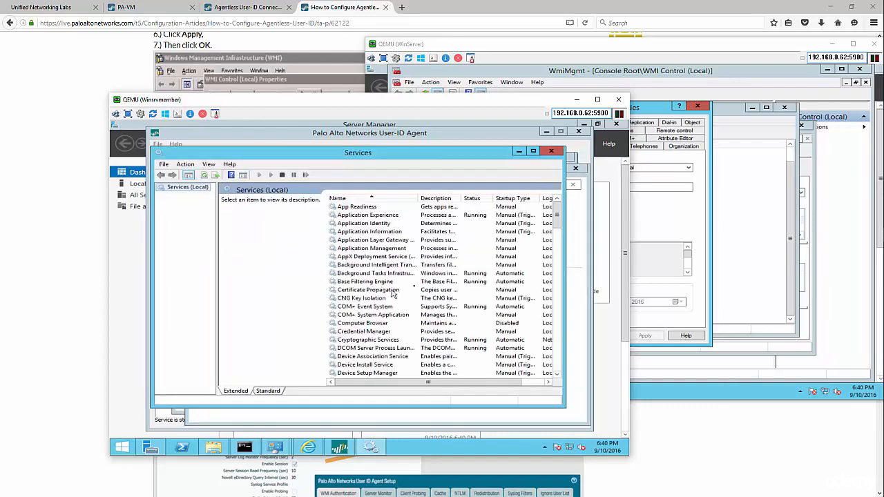
left_click_drag(554, 215, 556, 335)
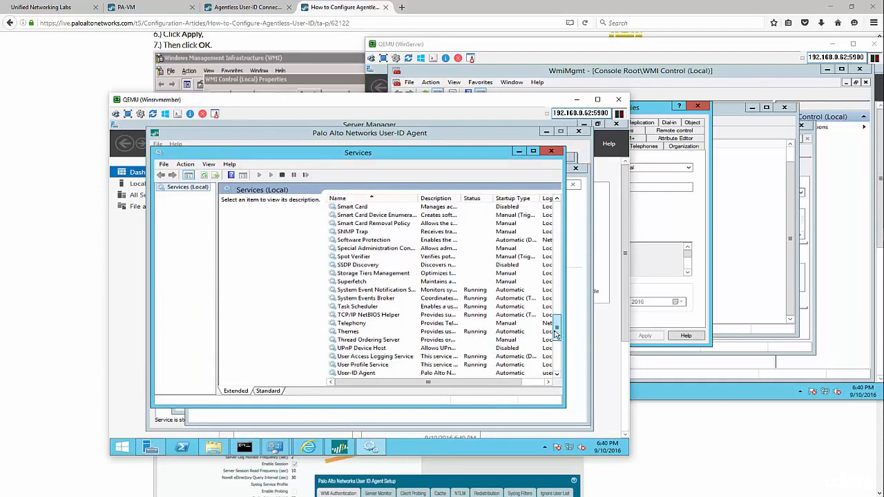
Change the User-ID Agent service to log on as Local System and start it
double_click(393, 373)
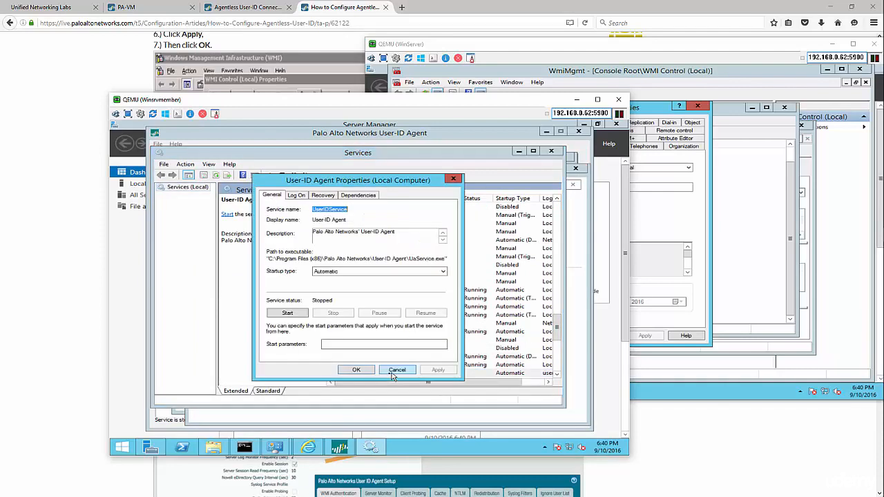
left_click(298, 196)
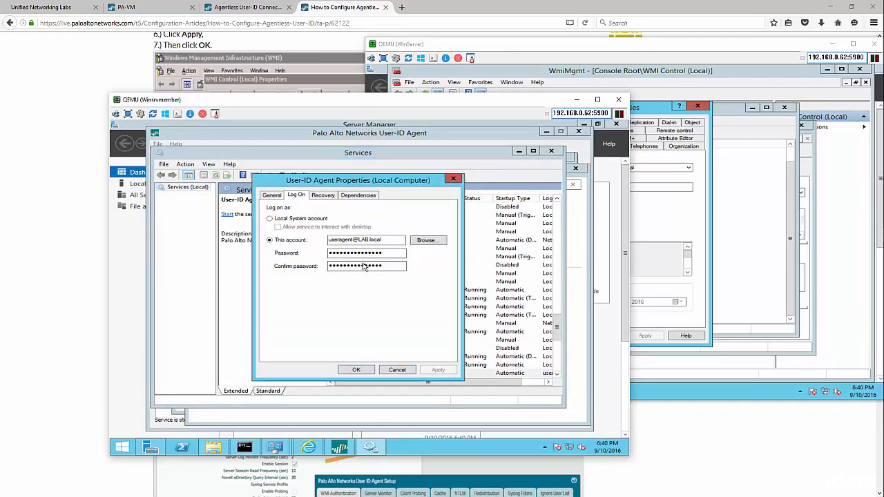
left_click(270, 219)
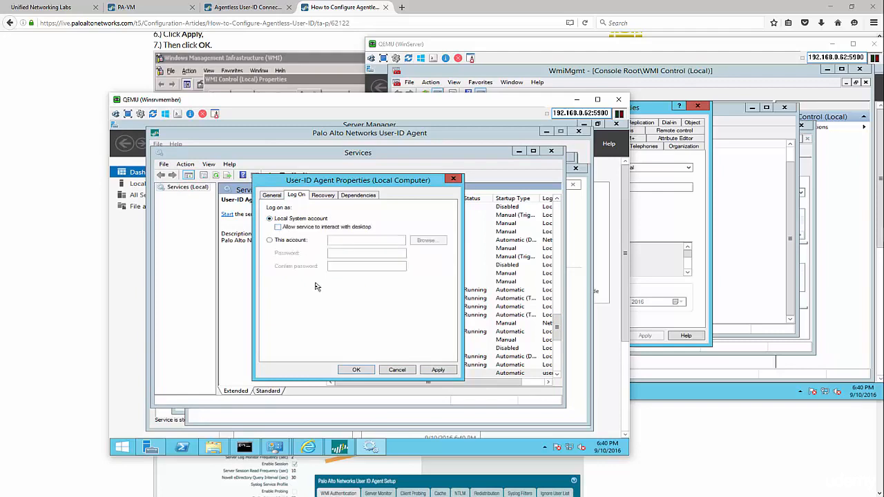
left_click(367, 371)
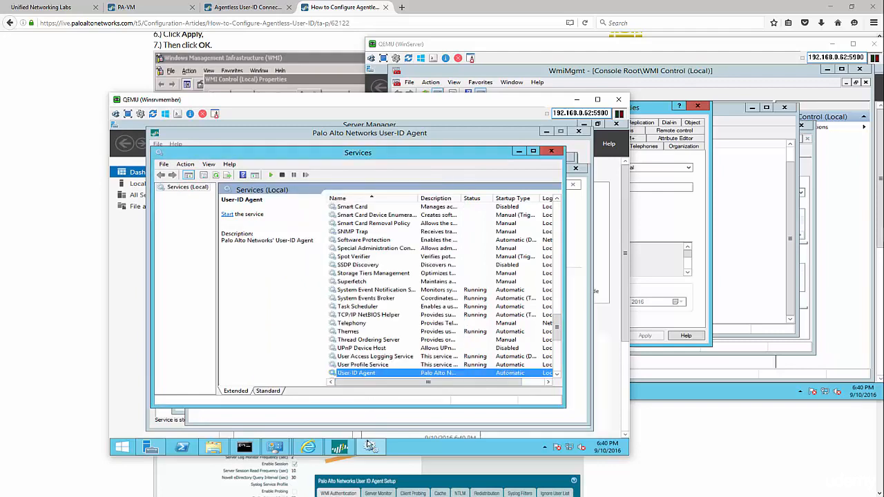
left_click(371, 447)
left_click(371, 447)
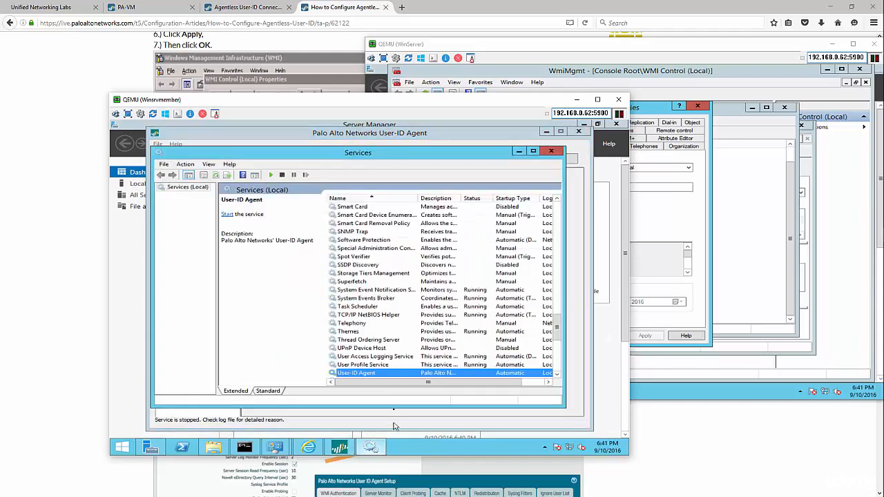
right_click(387, 373)
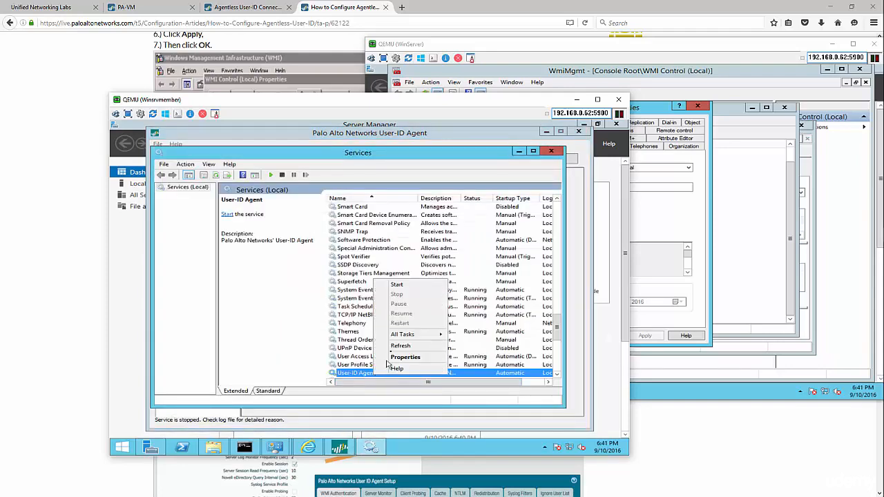
left_click(404, 284)
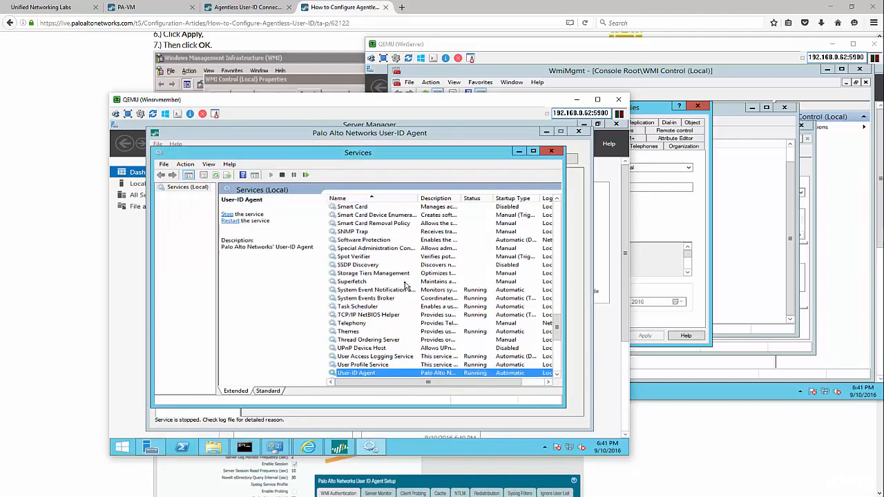
On the domain controller, start a new user in the LAB.local Users container
left_click(431, 424)
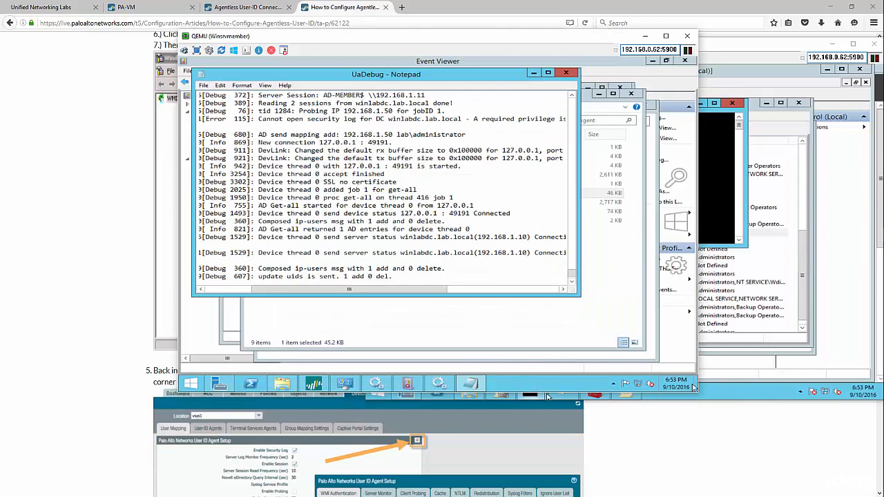
left_click(730, 392)
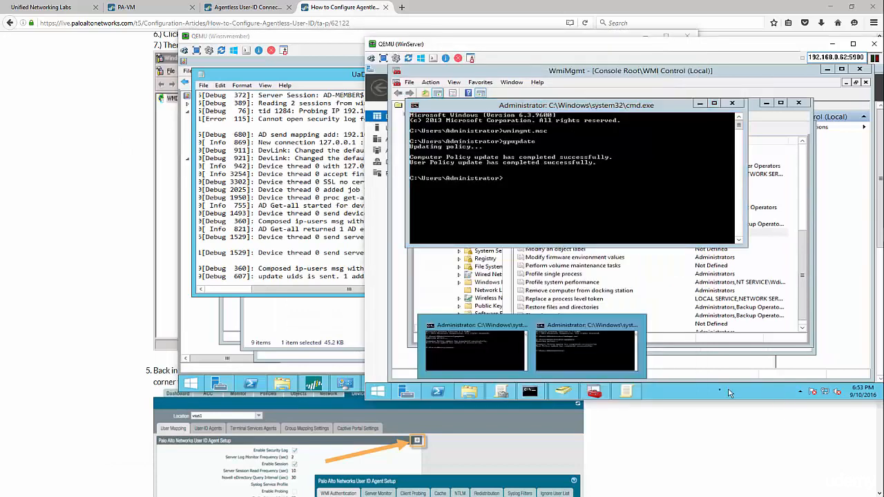
left_click(621, 391)
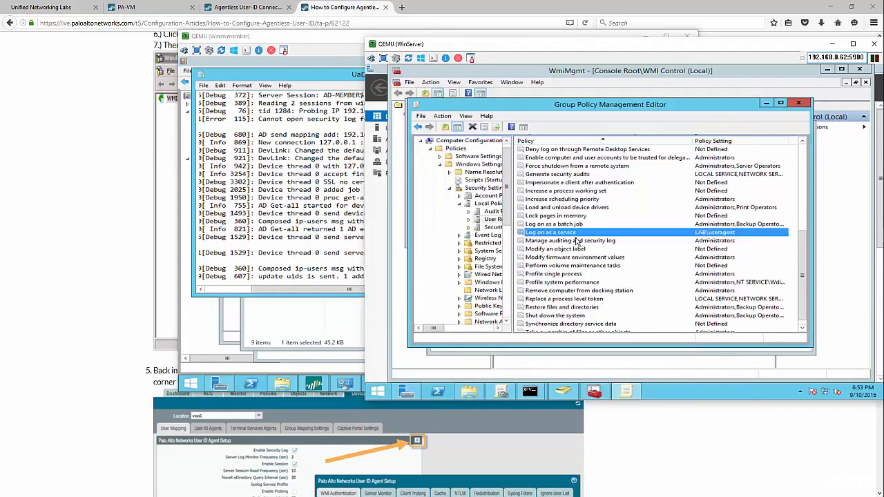
left_click(565, 393)
right_click(435, 232)
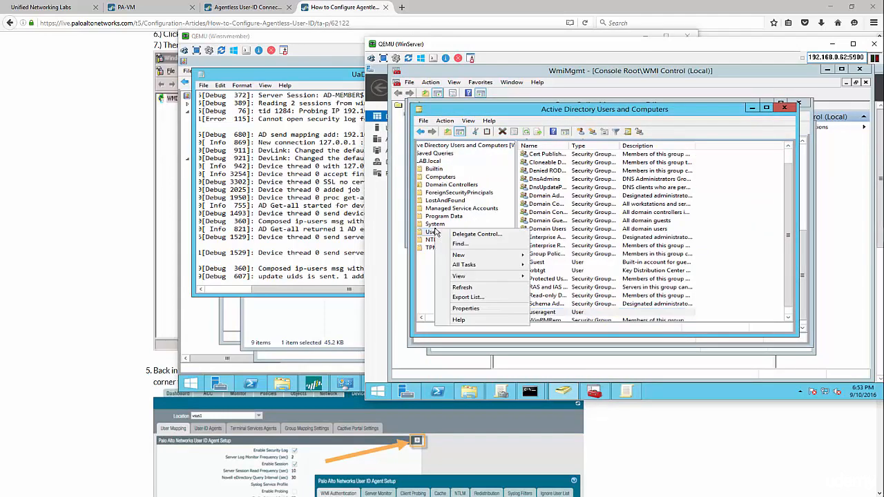
mouse_move(468, 258)
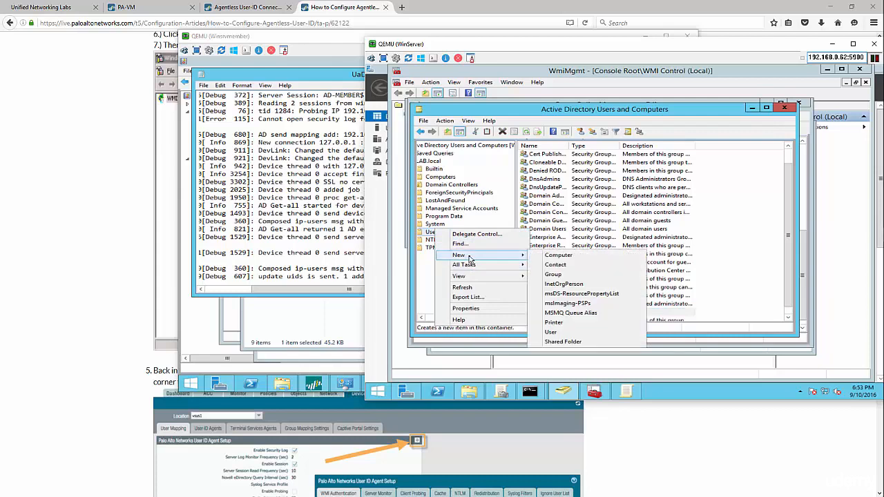
left_click(579, 332)
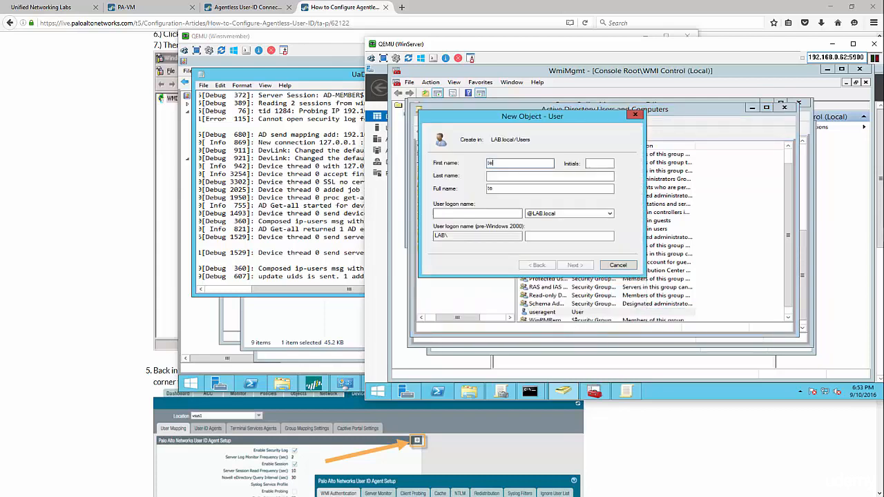
Create testuser1 with a confirmed password the user cannot change and no forced change
key("Tab")
key("Tab")
key("Tab")
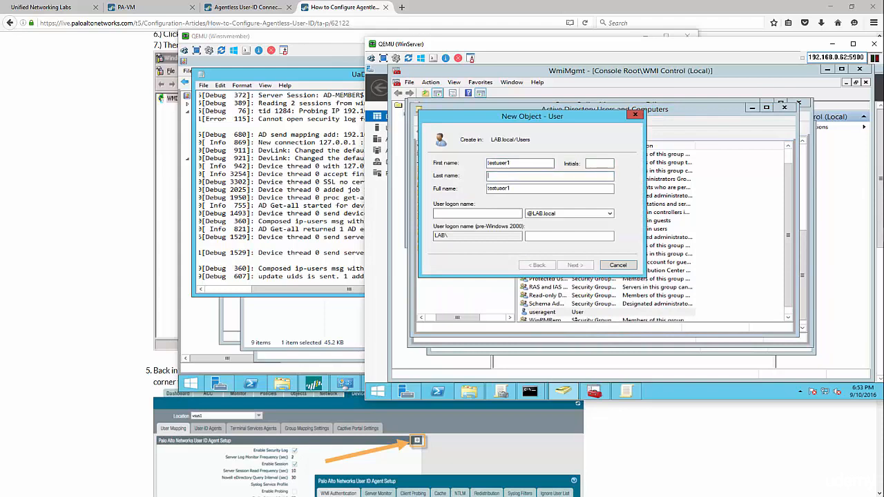
type("testuser1")
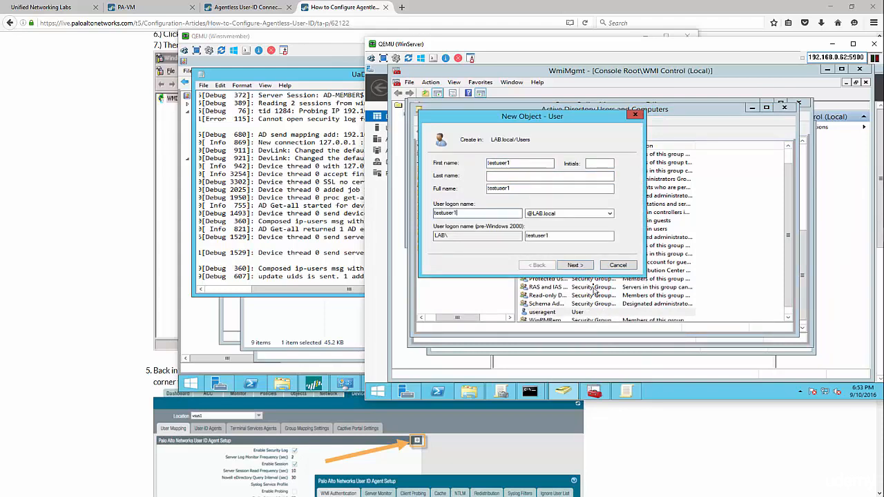
left_click(579, 266)
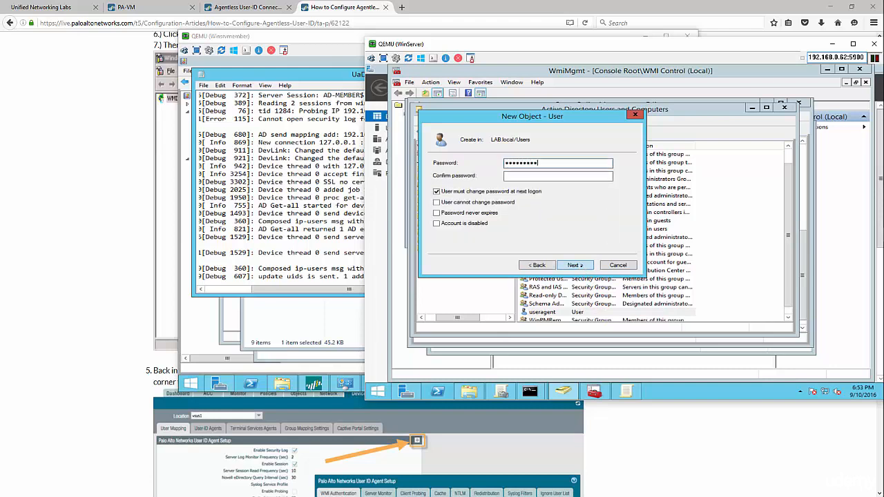
key("Tab")
type("P")
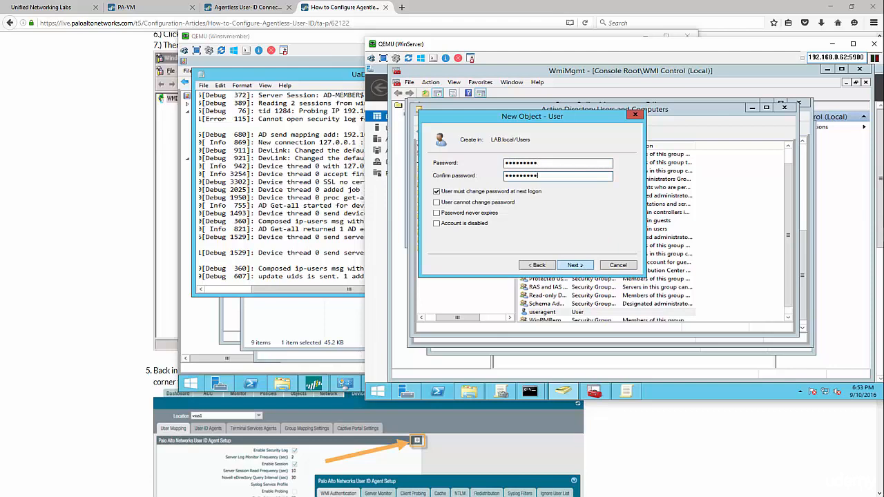
left_click(437, 191)
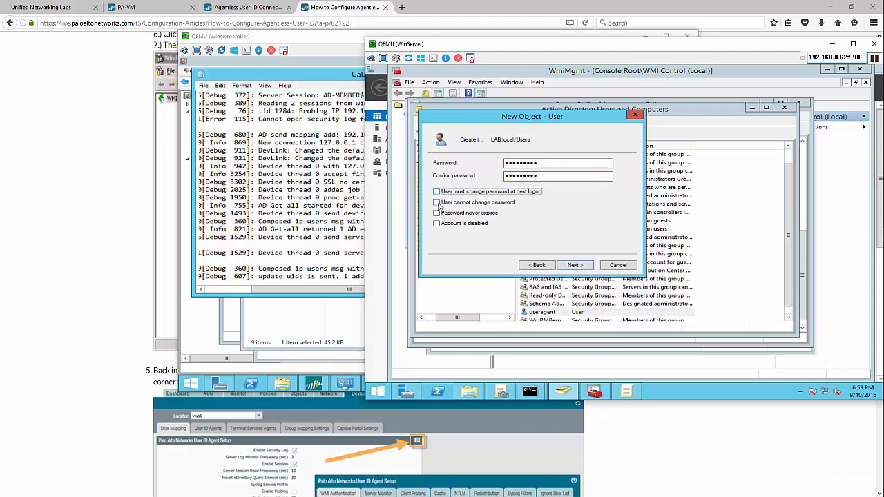
left_click(436, 203)
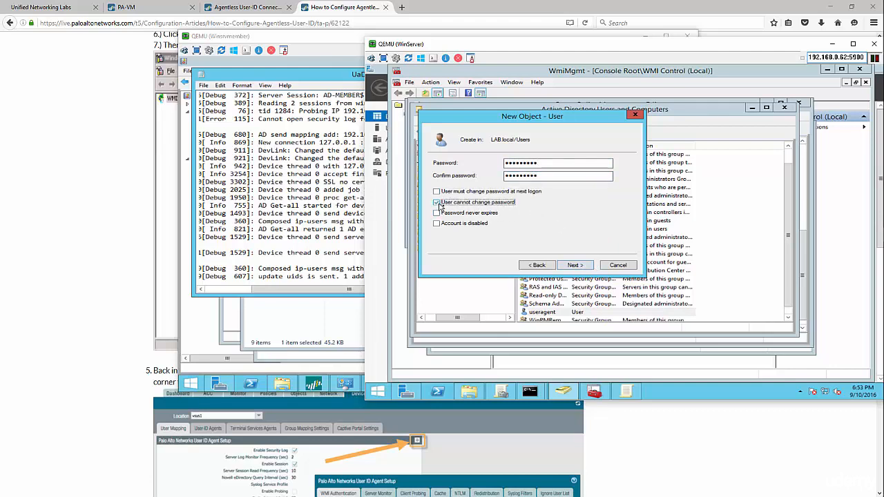
left_click(580, 266)
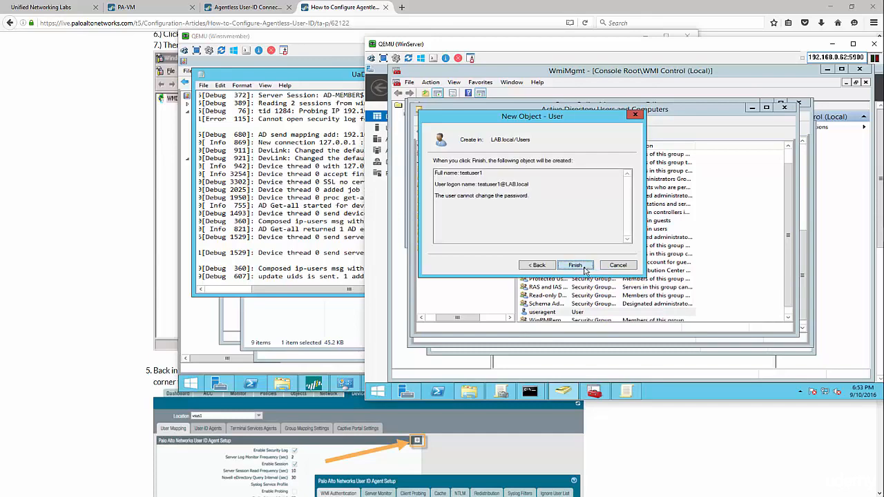
left_click(587, 268)
left_click(331, 318)
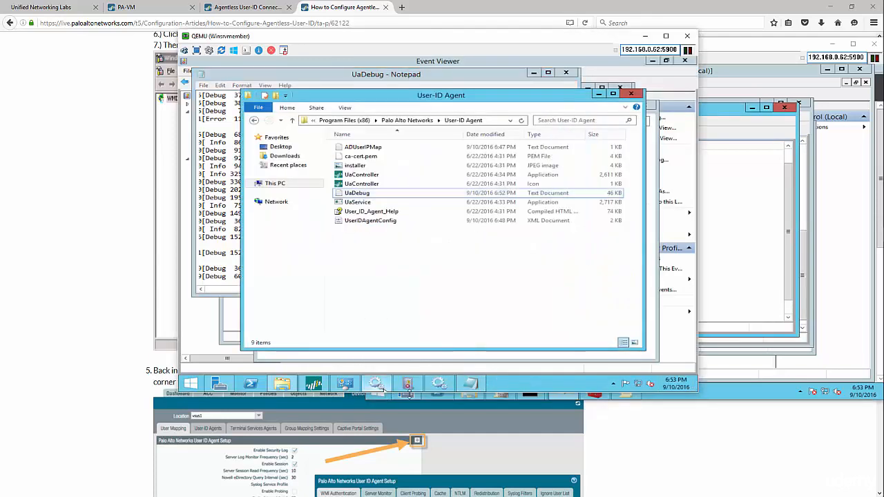
On the Win8 VM, dismiss the lock screen and choose Other user
mouse_move(358, 388)
mouse_move(279, 387)
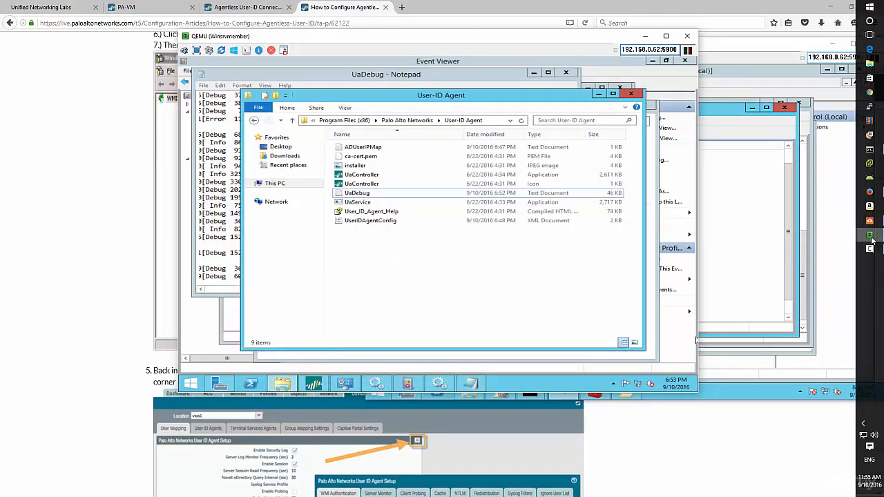
mouse_move(869, 235)
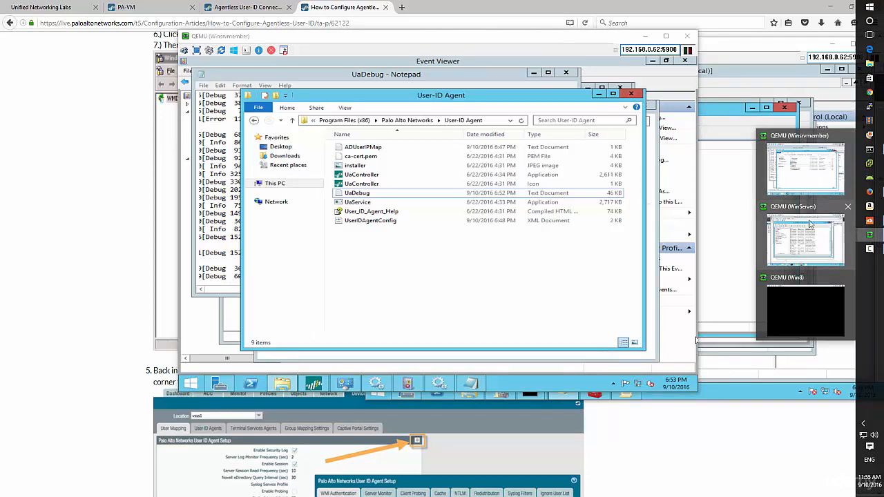
left_click(798, 297)
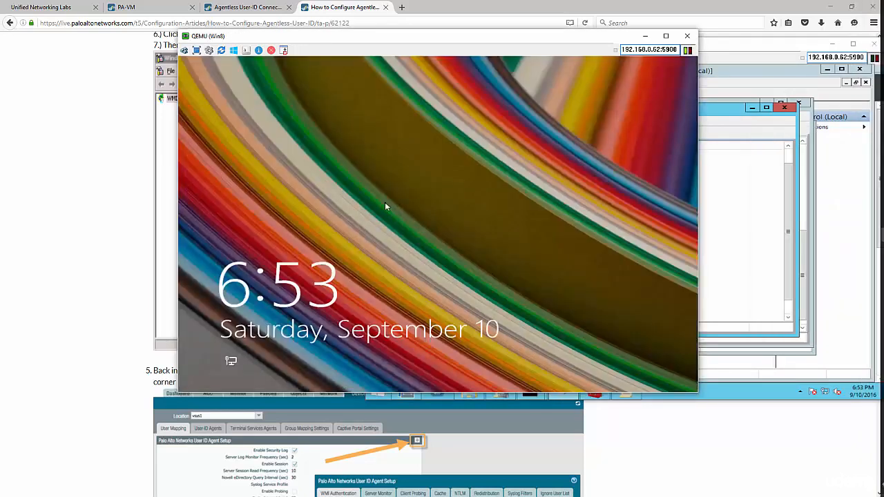
left_click(383, 202)
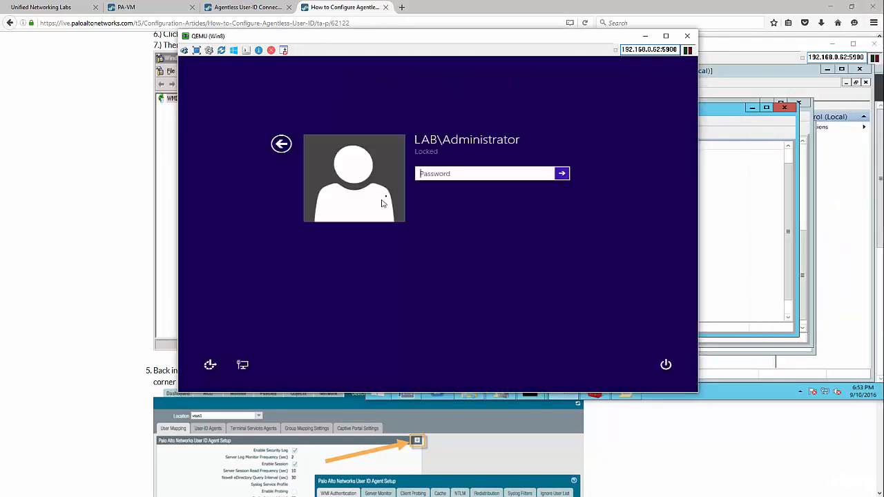
left_click(282, 144)
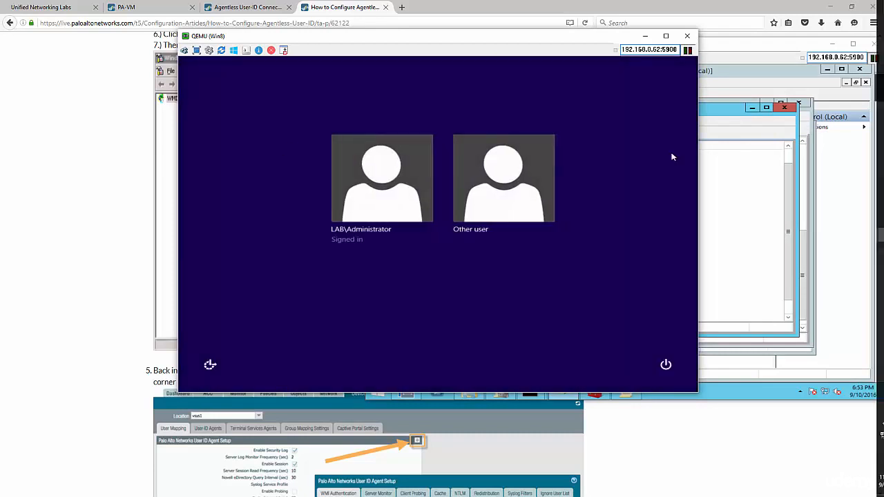
mouse_move(862, 281)
left_click(486, 184)
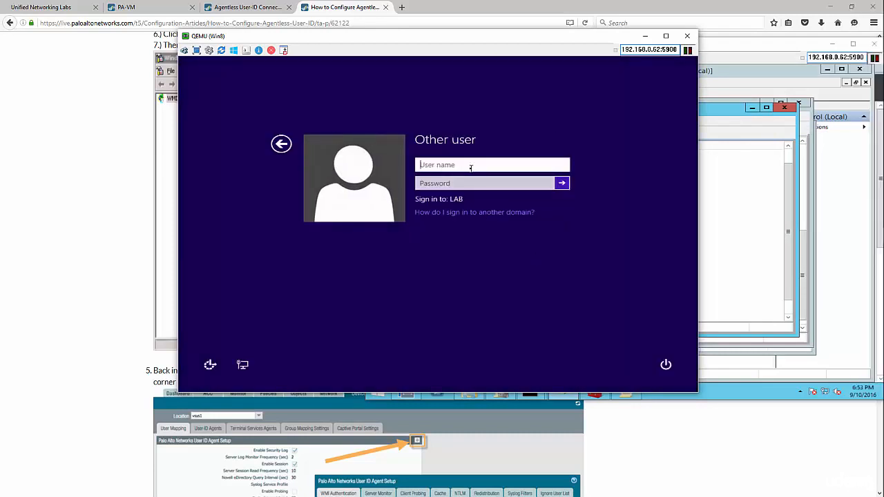
Sign in as lab\testuser1 with the account's password
type("lab\\testuser1")
key("Tab")
type("p")
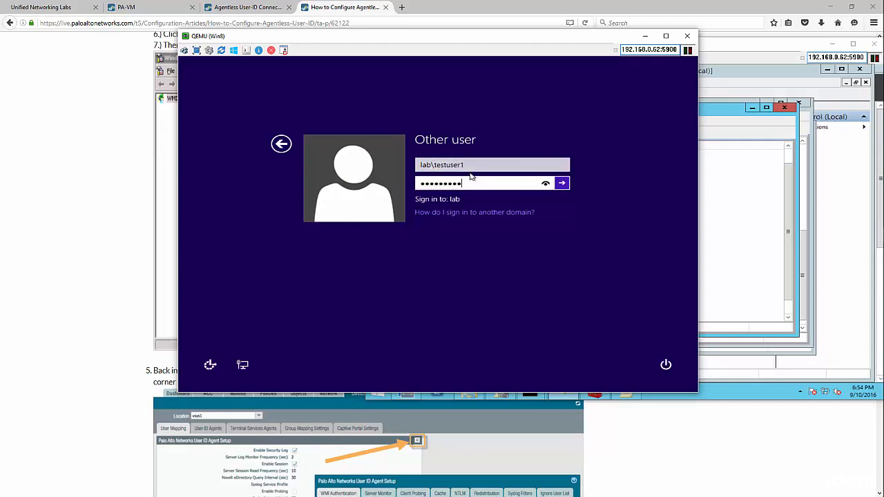
key("Return")
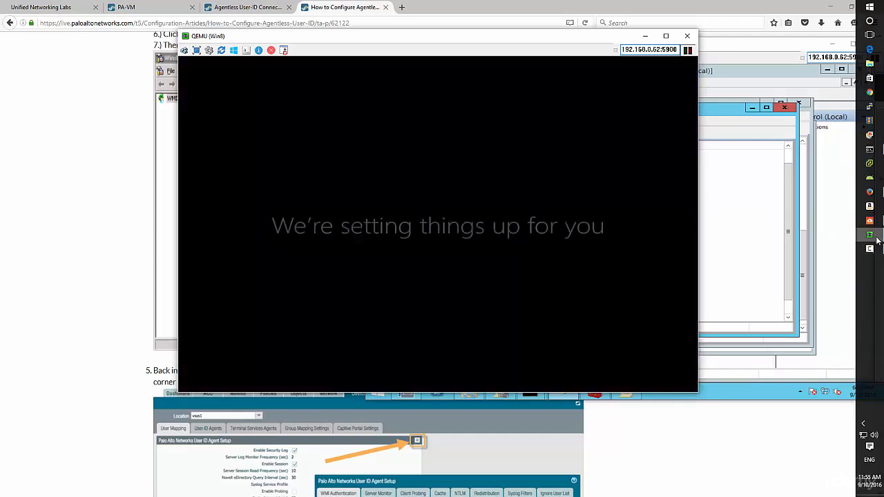
Switch over to the WinServer virtual machine
left_click(868, 253)
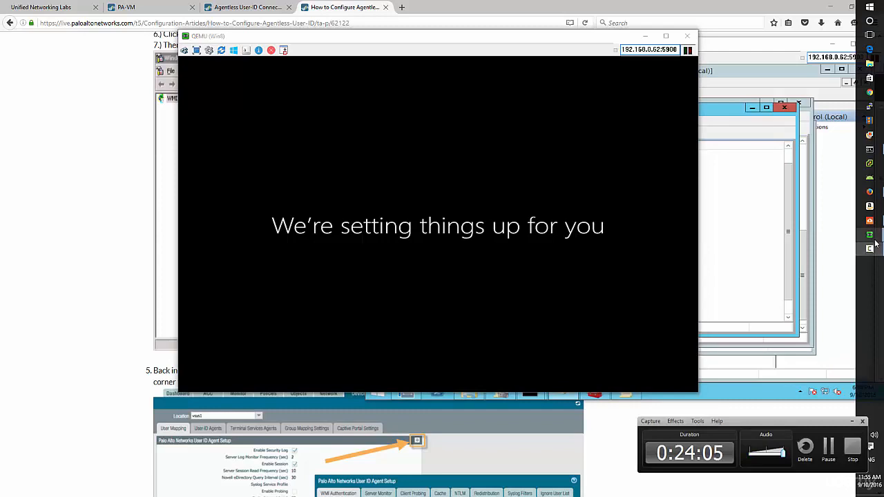
left_click(828, 447)
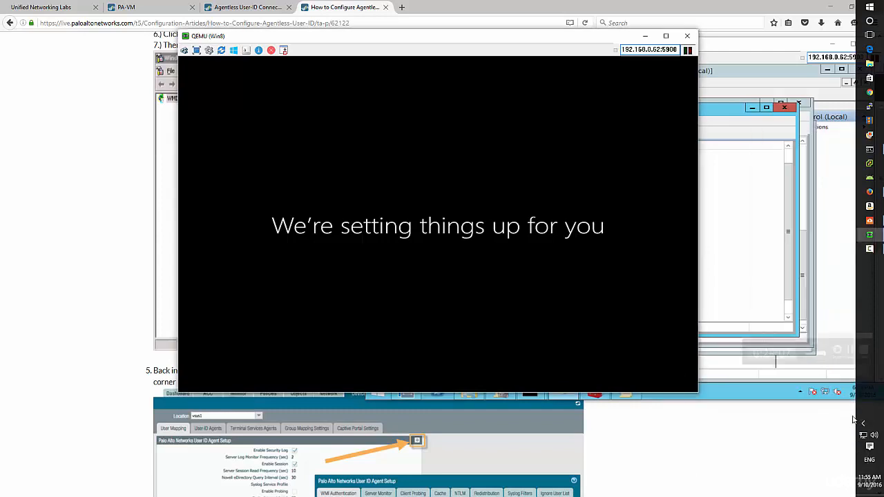
mouse_move(870, 237)
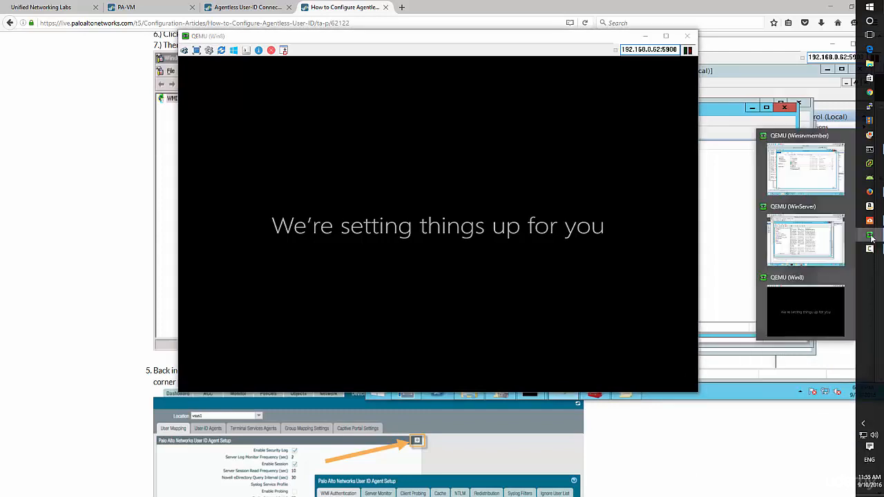
left_click(806, 242)
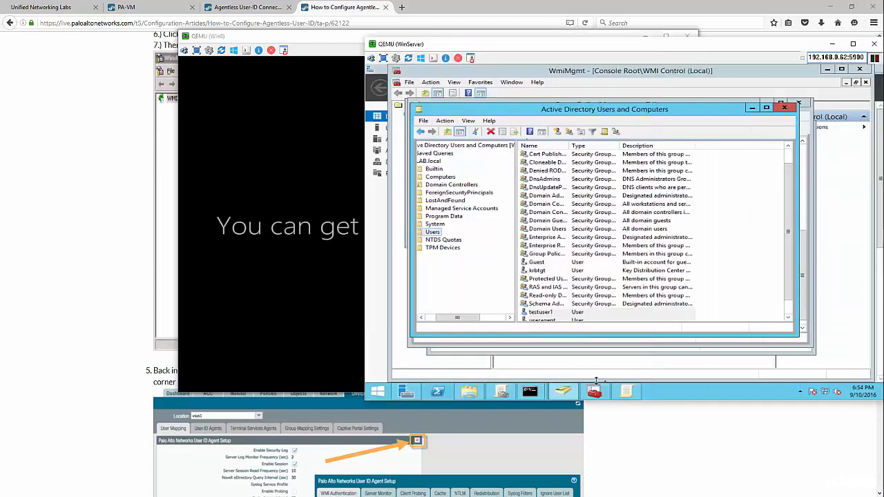
On Winsrvmember, open User-ID Agent Monitoring logs and locate 192.168.1.50 mapped to lab\testuser1
mouse_move(870, 234)
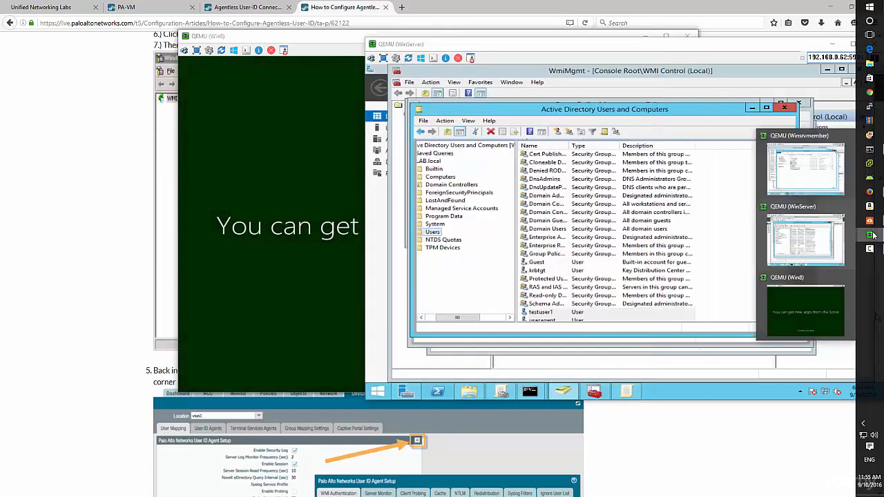
left_click(795, 170)
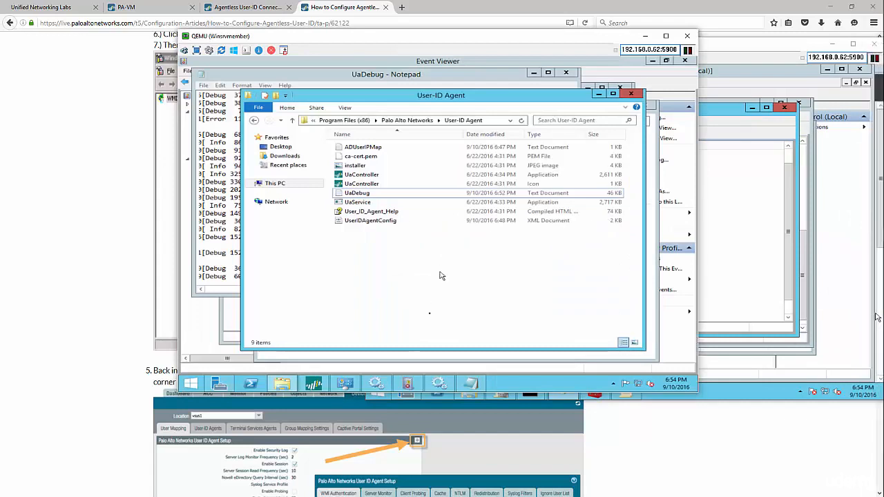
left_click(323, 385)
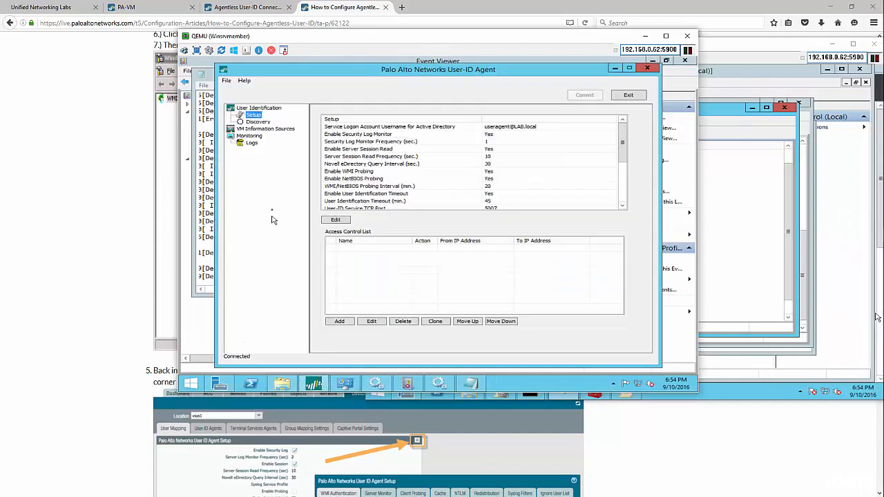
left_click(247, 143)
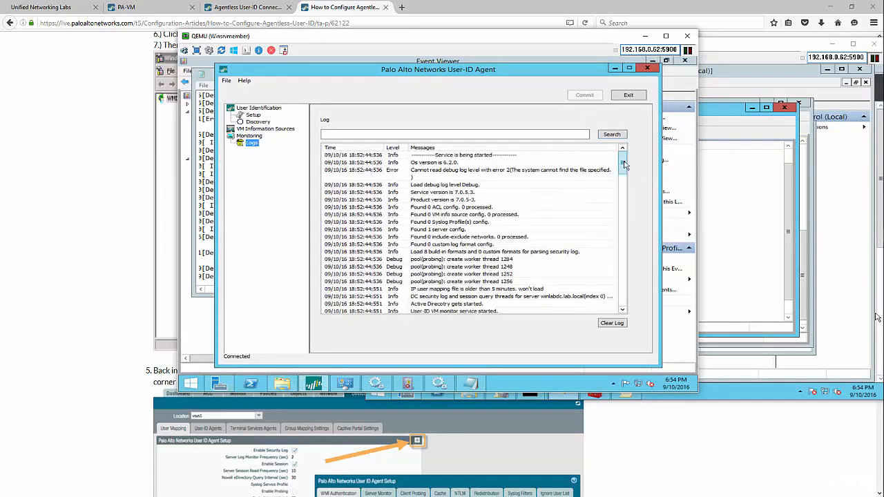
left_click_drag(625, 166, 617, 316)
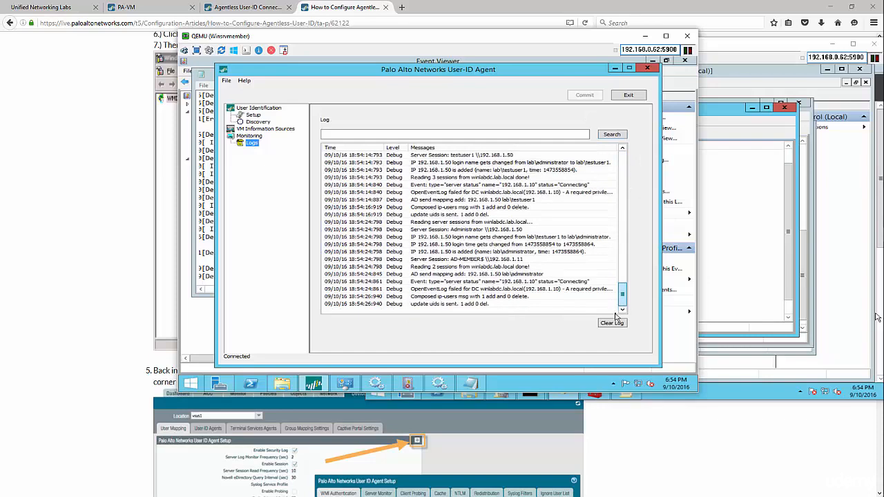
left_click(485, 289)
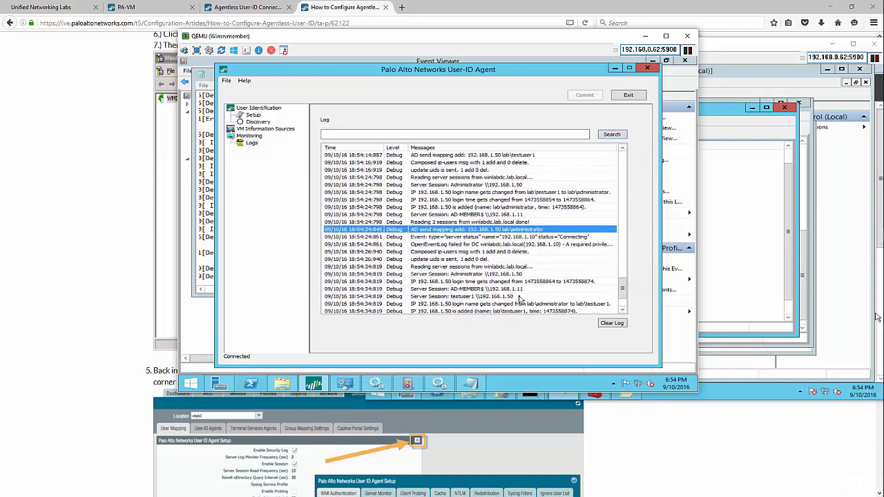
left_click(545, 282)
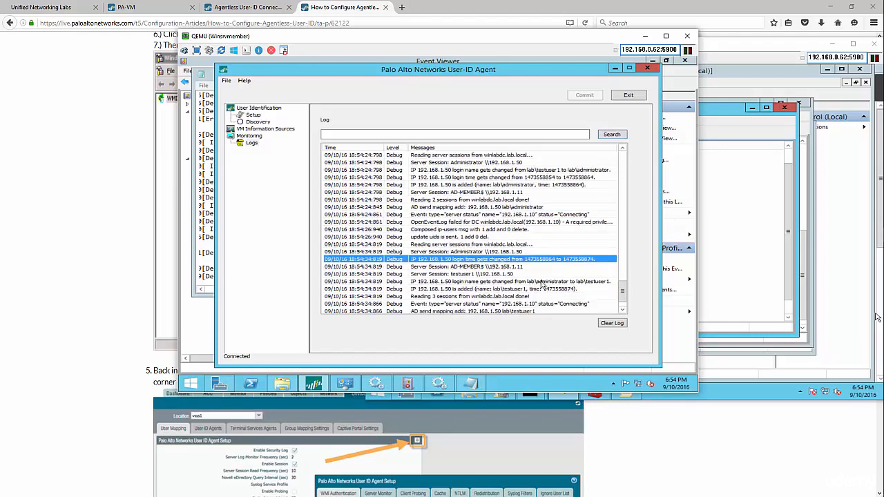
left_click(536, 291)
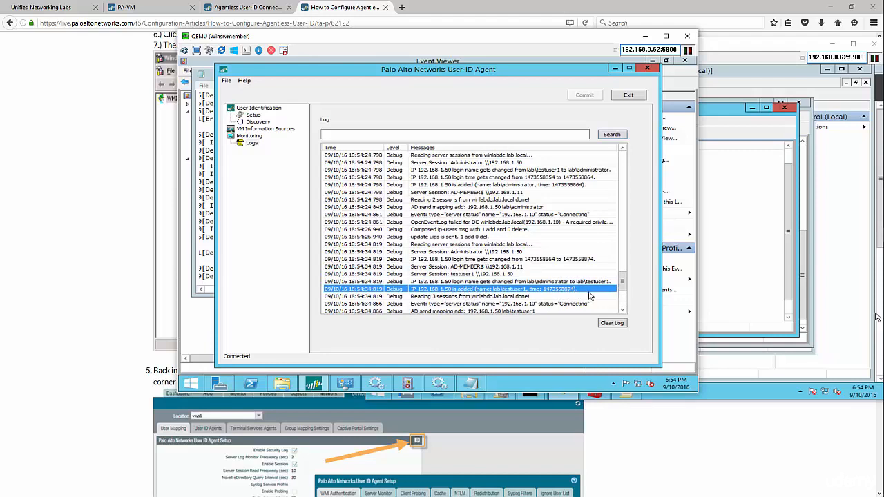
scroll(589, 295, "down", 1)
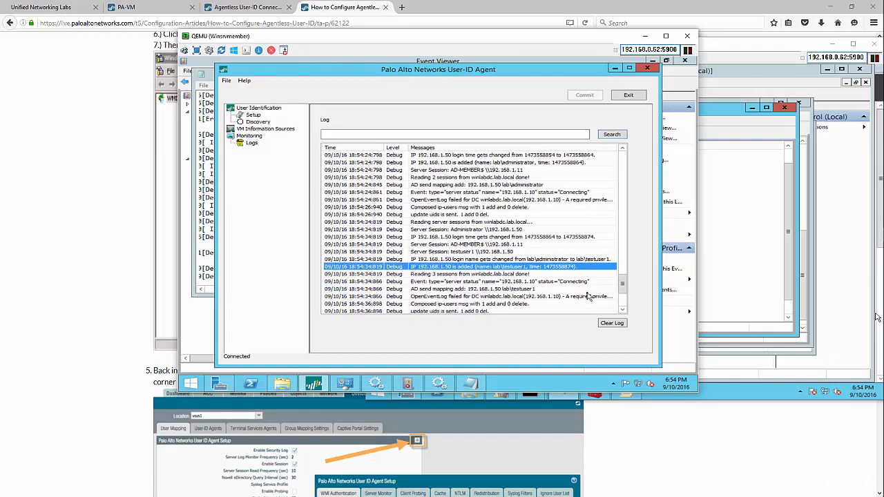